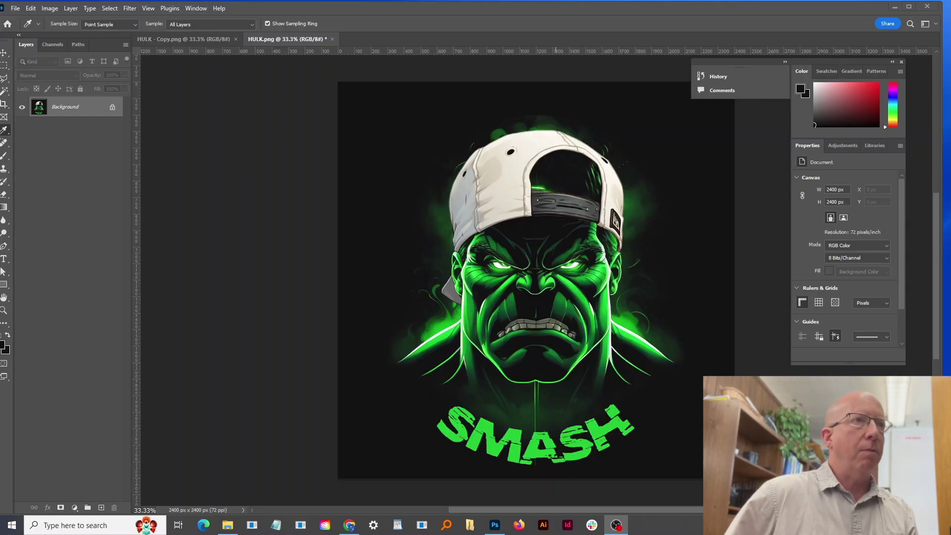
Maximize the Photoshop window so the HULK.png artwork fills the workspace.
double_click(641, 12)
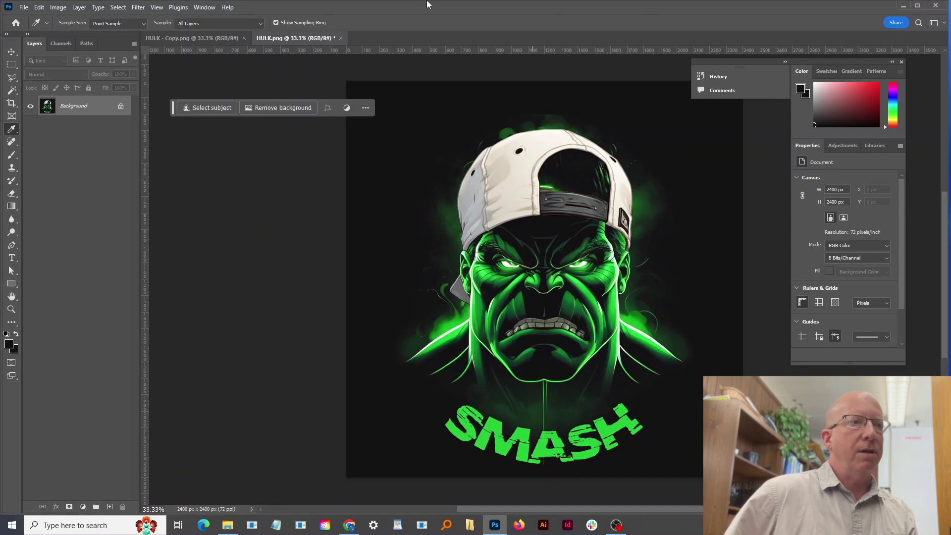
click(56, 8)
Set HULK.png to 300 pixels/inch without resampling, keeping 2400 × 2400 px at 8 × 8 inches.
mouse_move(61, 21)
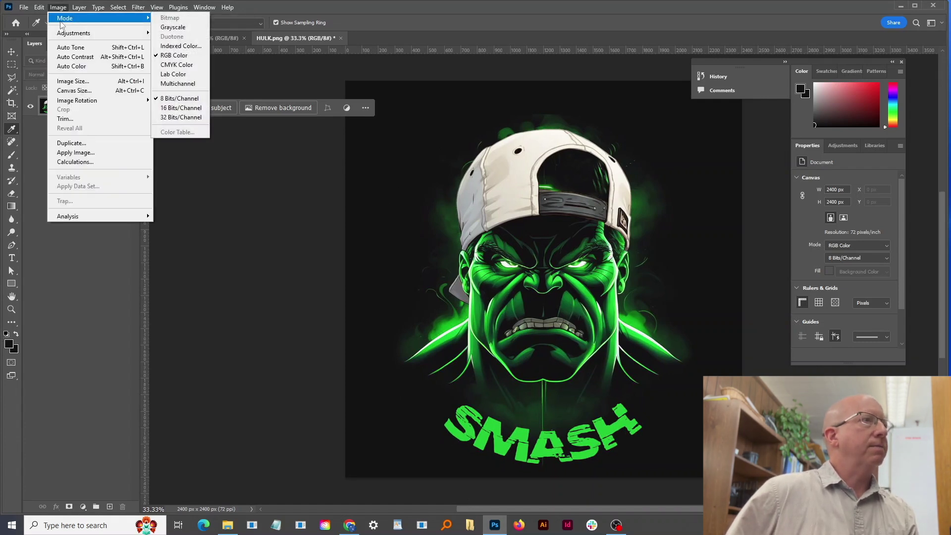
click(74, 81)
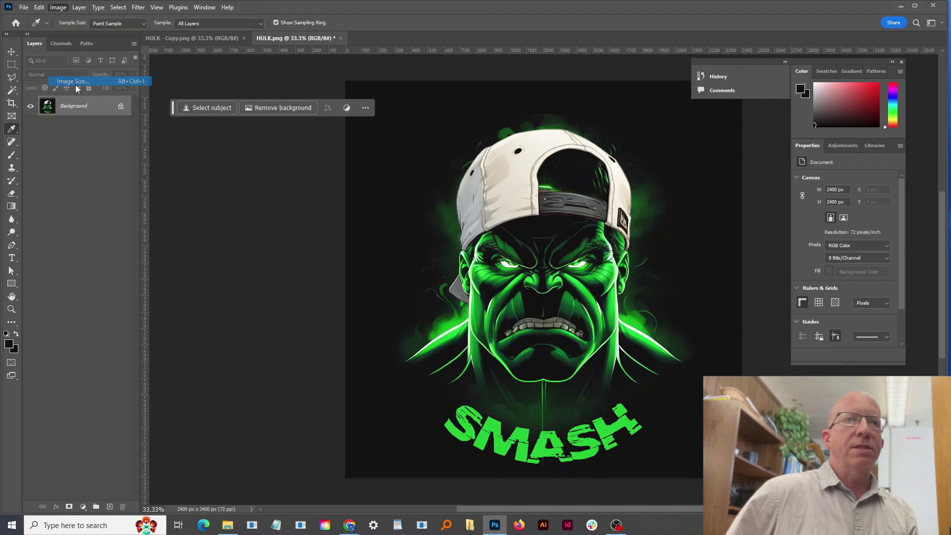
drag(773, 176, 802, 102)
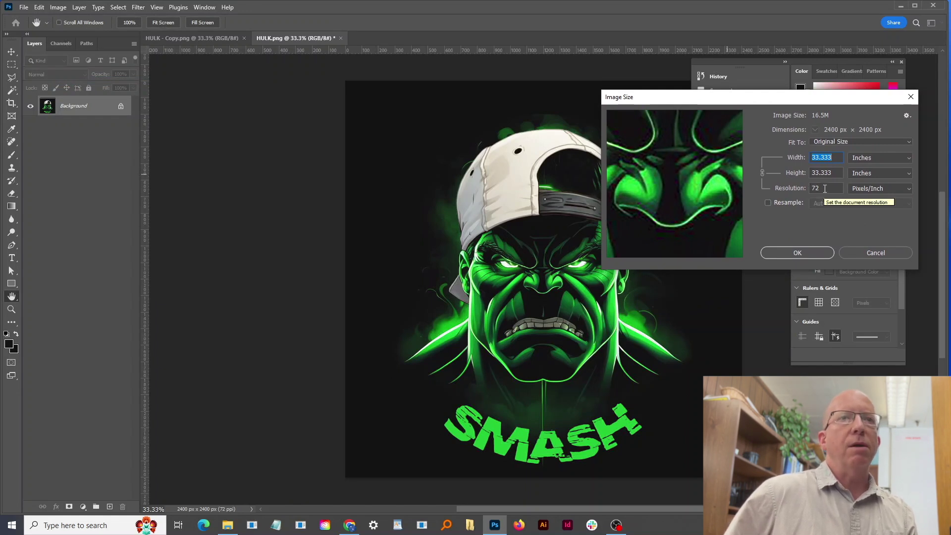
double_click(824, 188)
text(30)
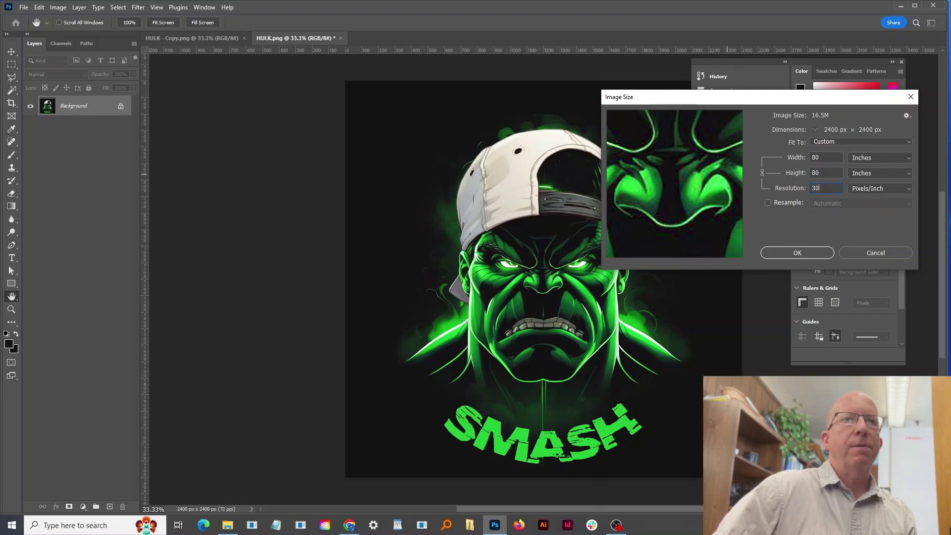
text(0)
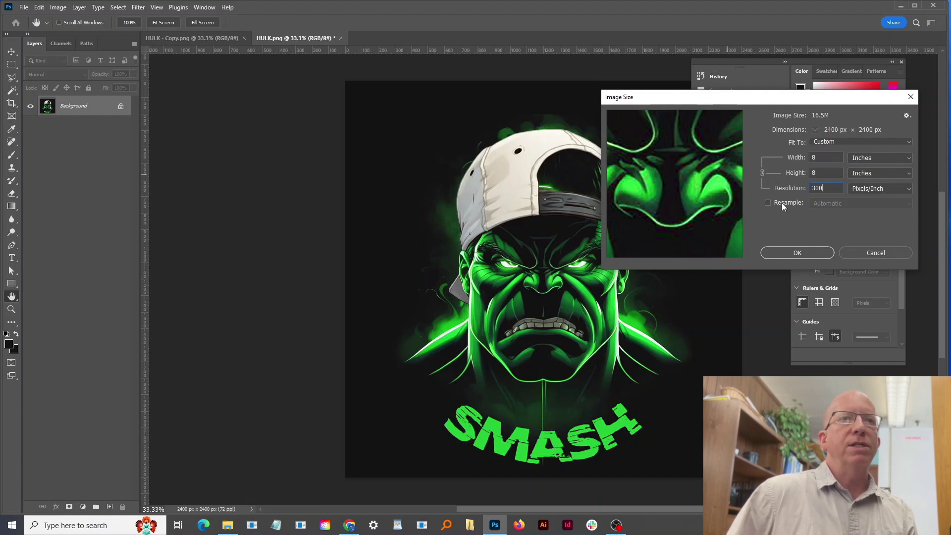
click(809, 252)
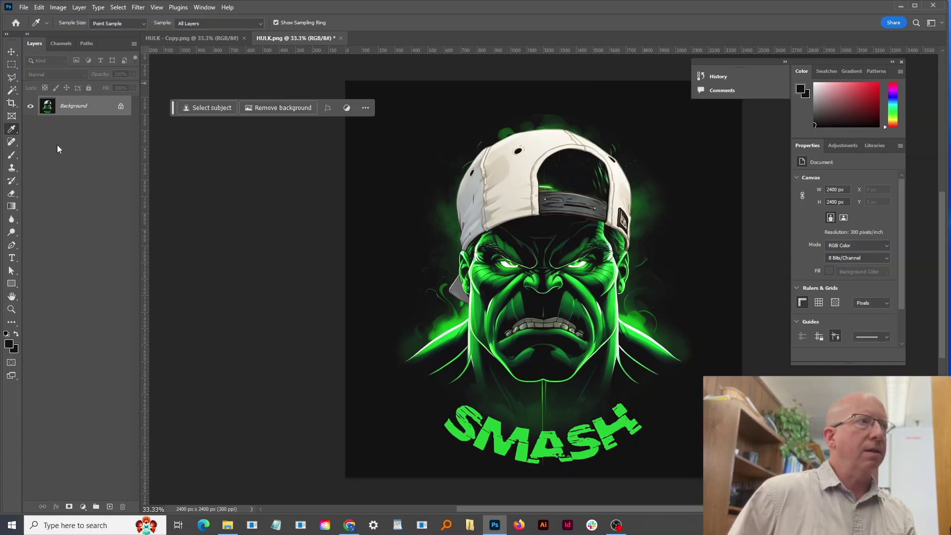
Duplicate Background, add Layer 1, and fill it with the near-black colour sampled from the artwork.
drag(71, 109, 109, 506)
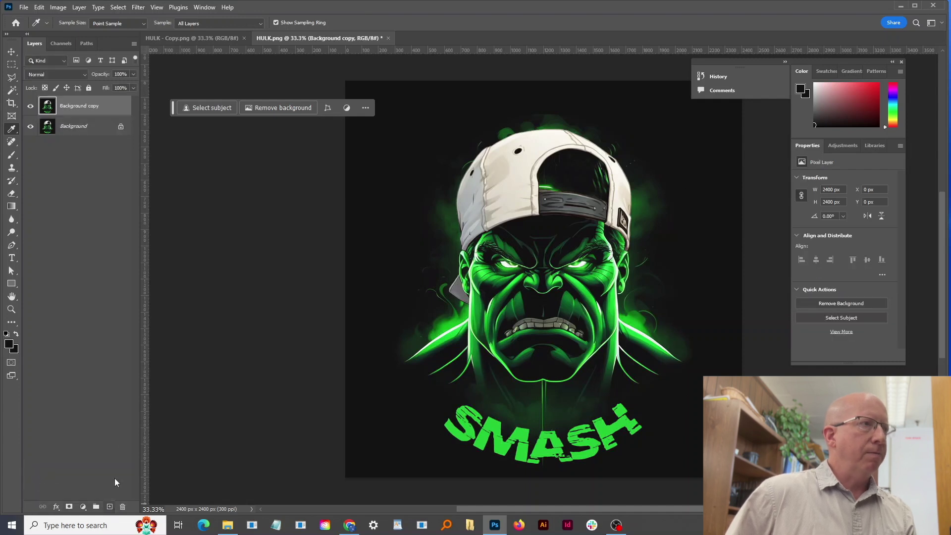
click(110, 506)
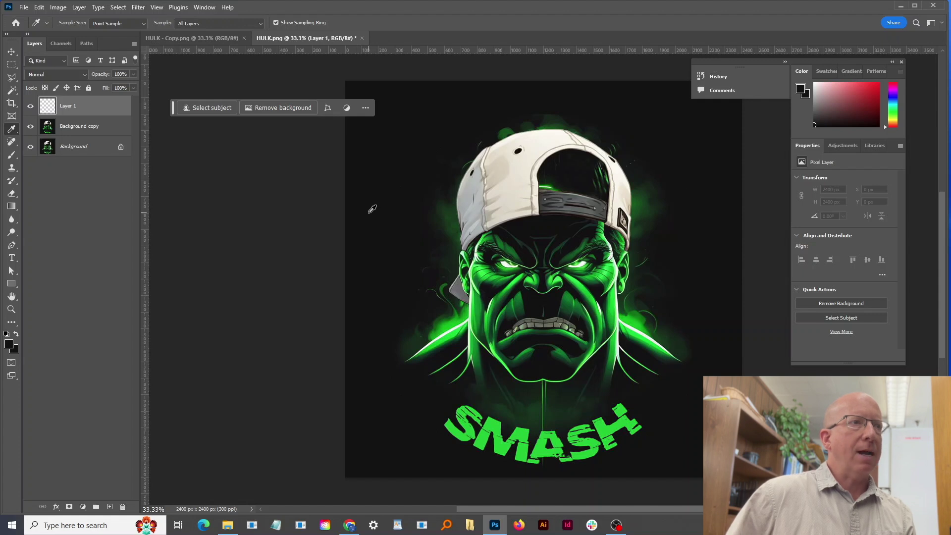
drag(372, 208, 369, 209)
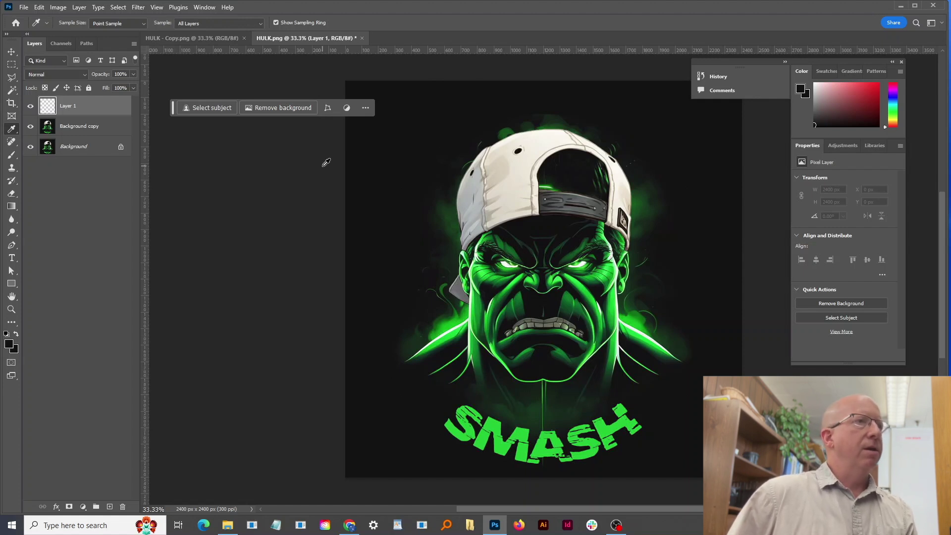
click(375, 177)
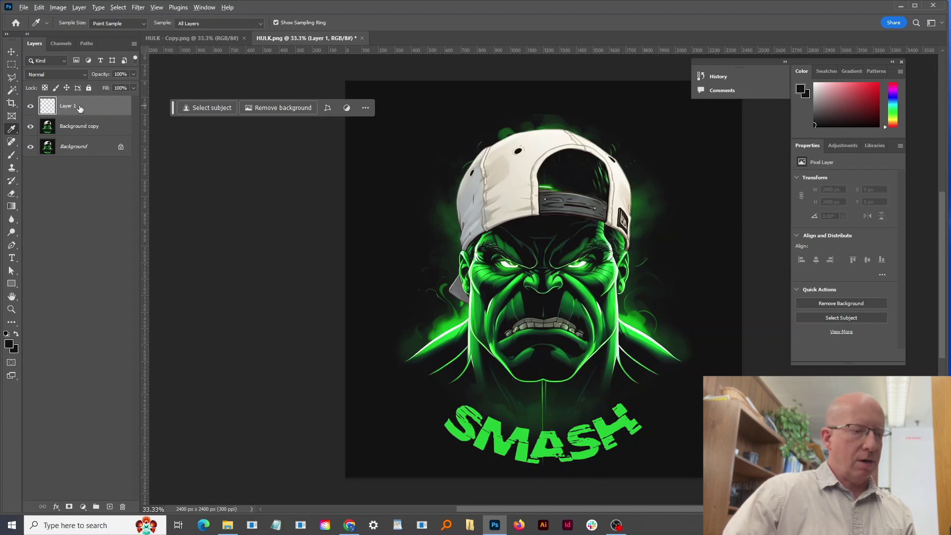
key(alt+BackSpace)
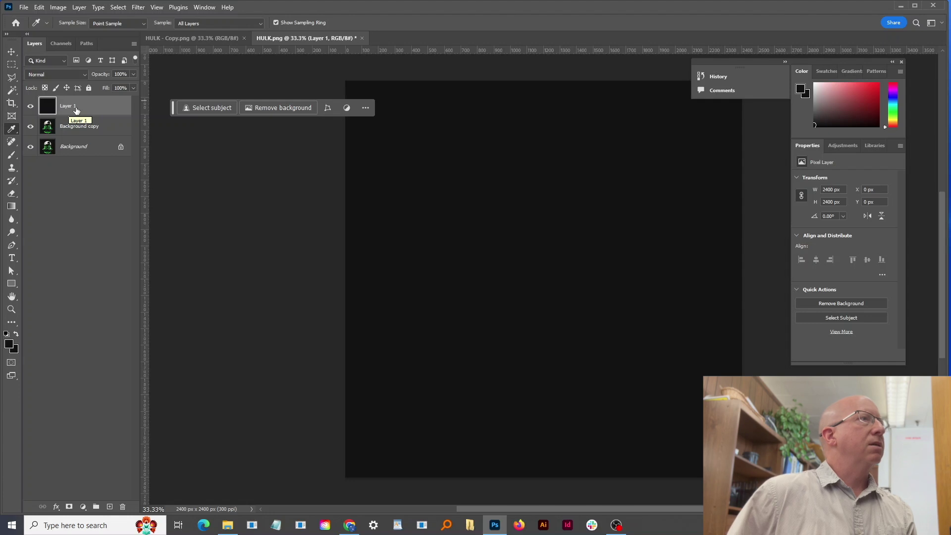
click(62, 76)
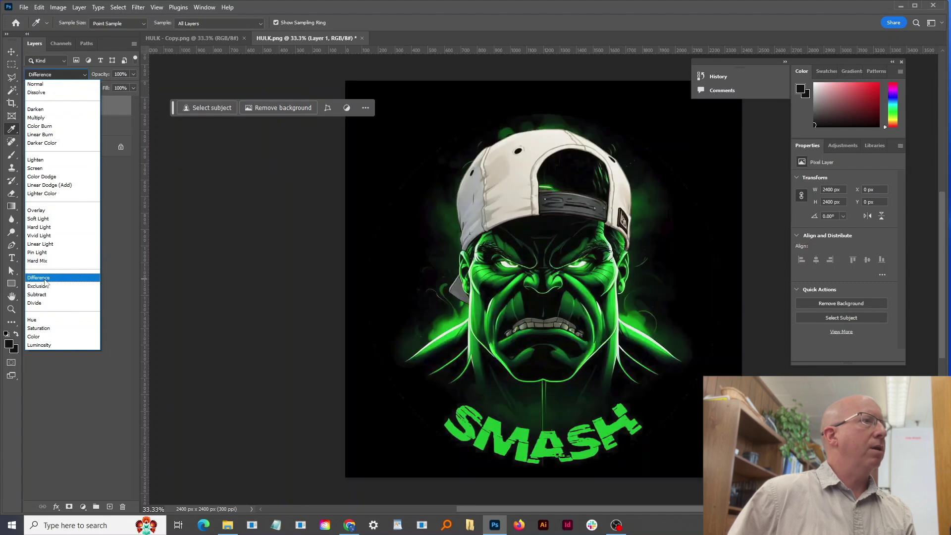
Set Layer 1 to Difference blending and merge it with Background copy into one Layer 1.
click(45, 278)
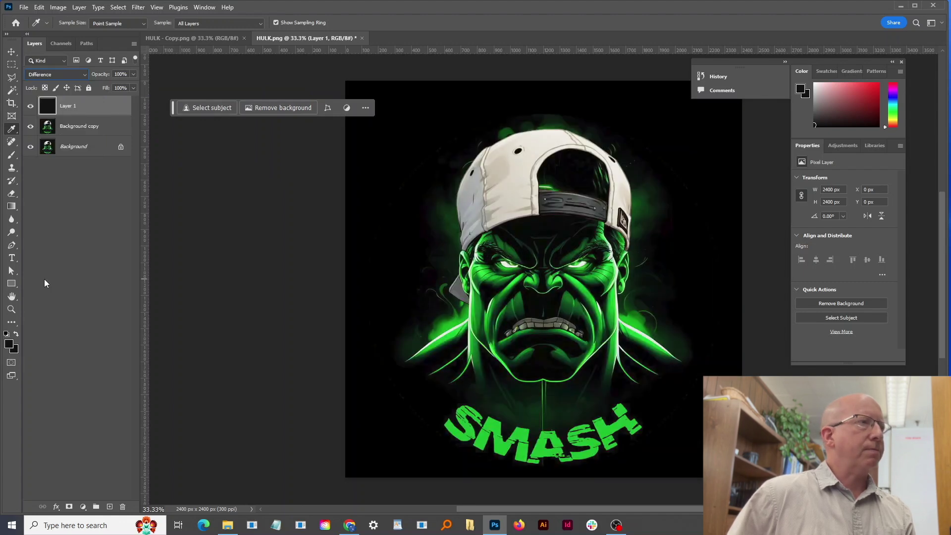
click(85, 126)
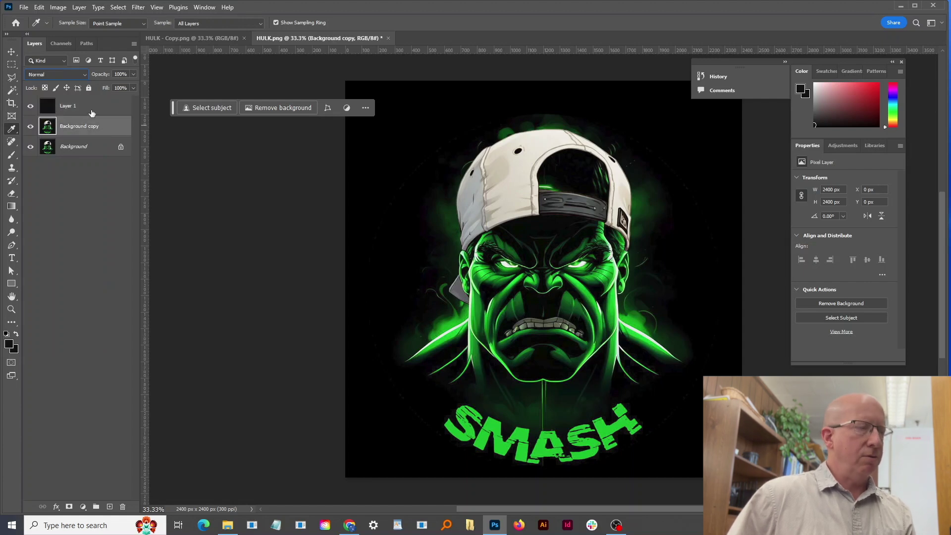
shift+click(92, 110)
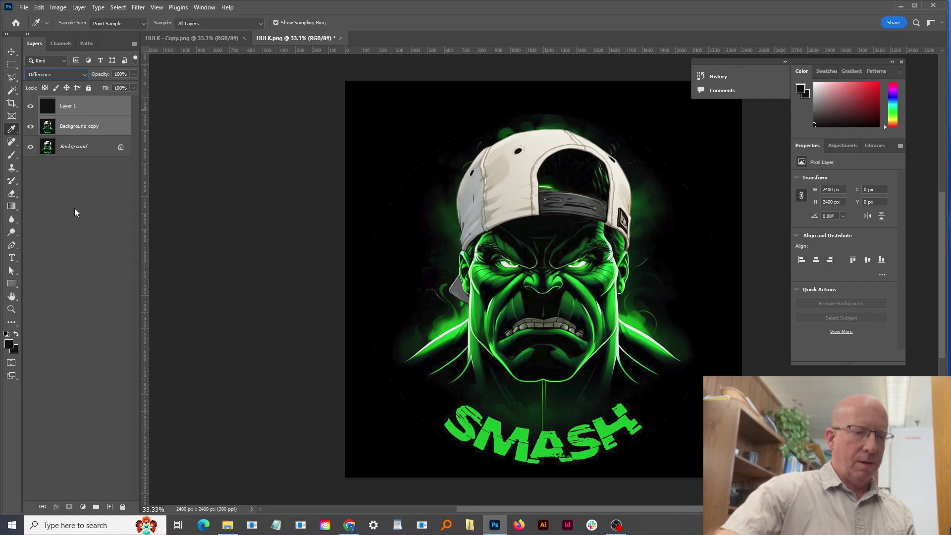
key(ctrl+e)
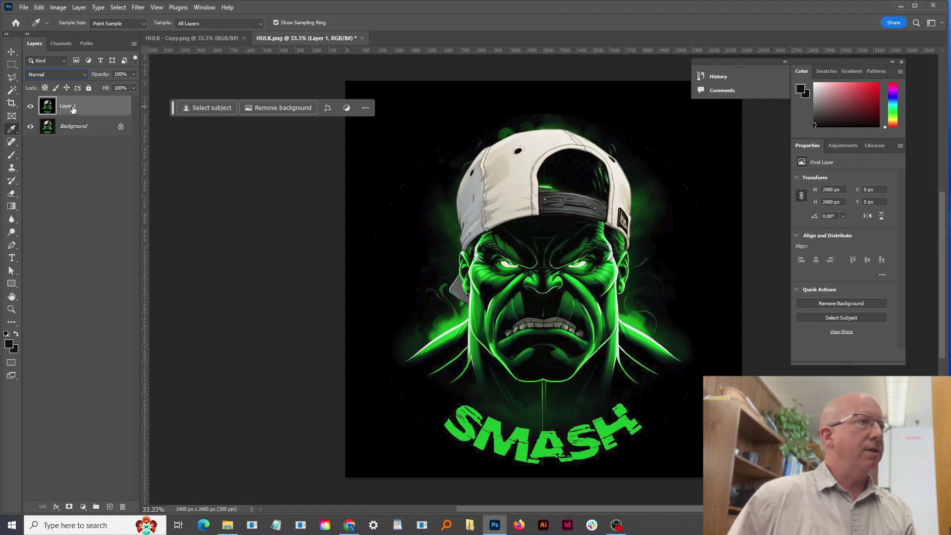
right_click(74, 109)
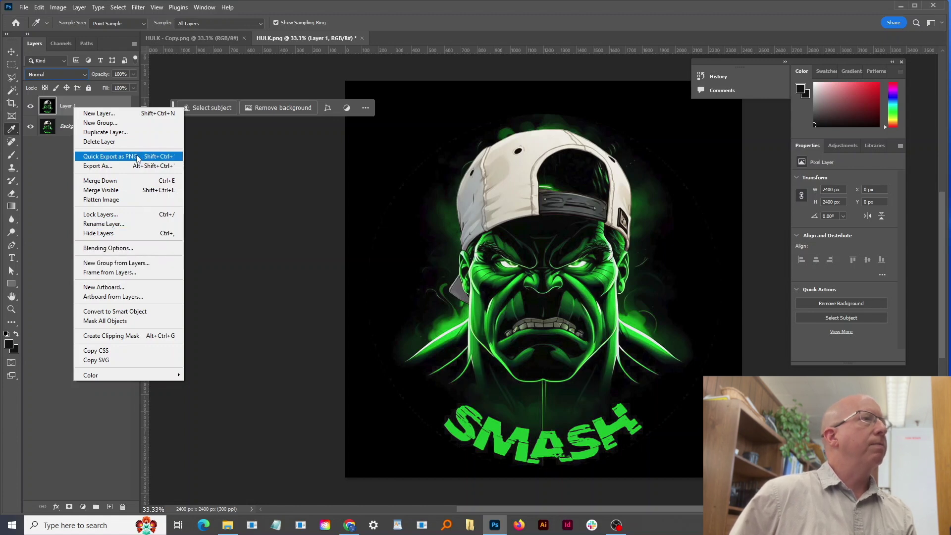
Duplicate Layer 1 into a new document, Untitled-2.
click(148, 132)
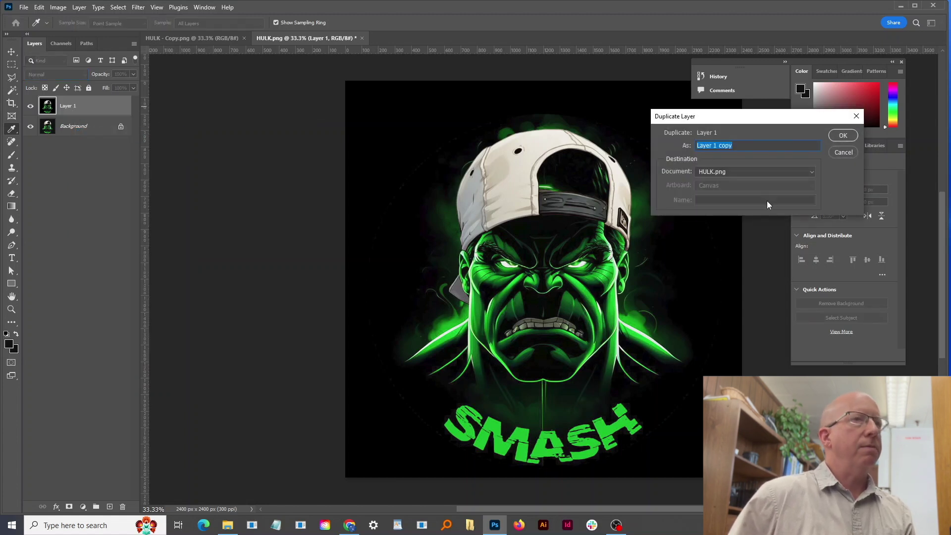
click(744, 173)
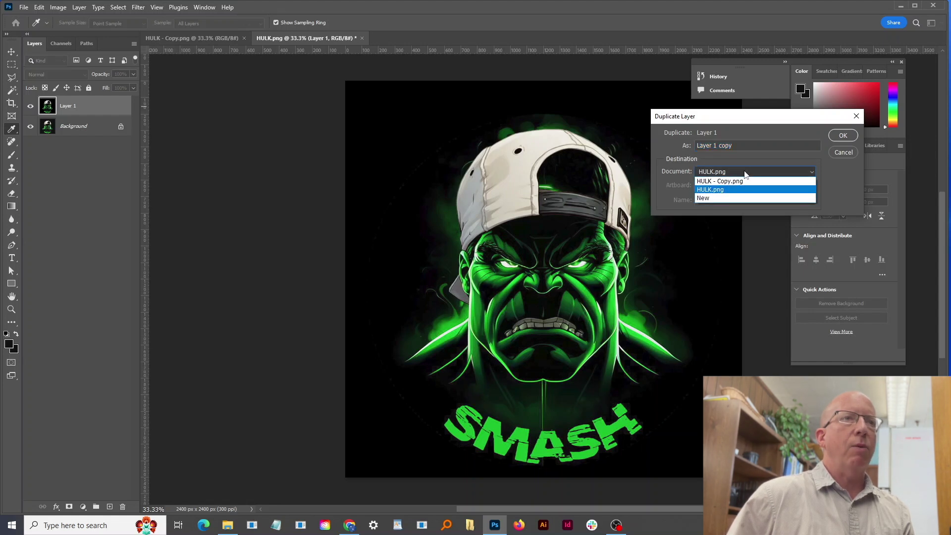
click(729, 197)
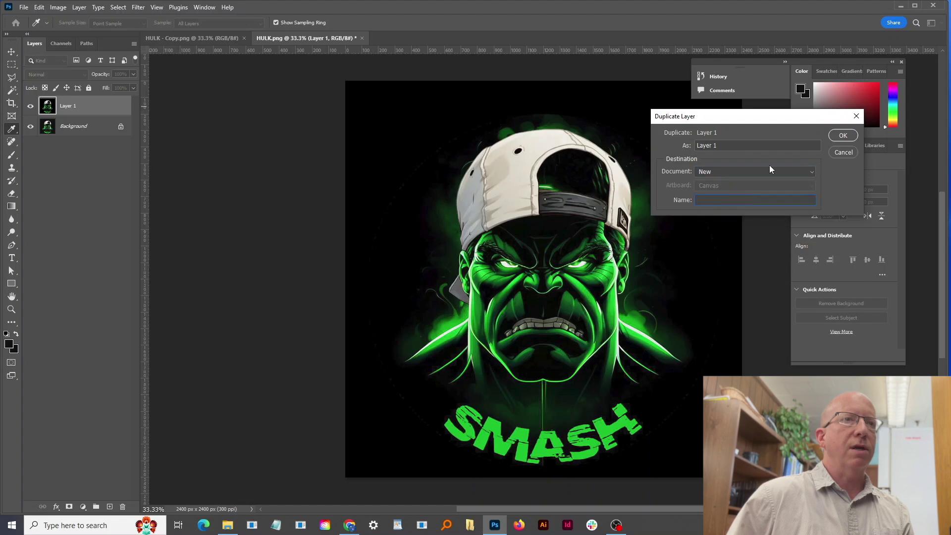
click(843, 136)
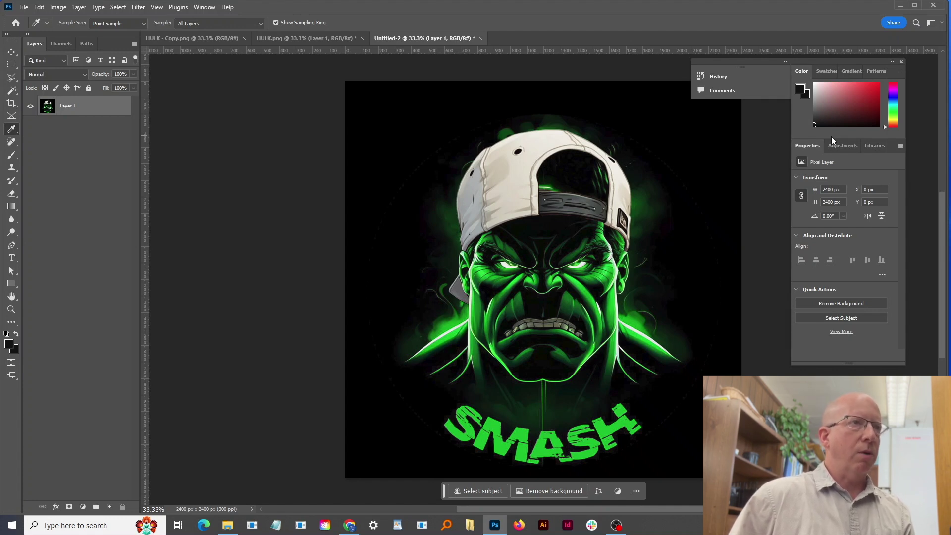
click(58, 7)
Convert Untitled-2 to Grayscale, discarding its colour information.
mouse_move(60, 19)
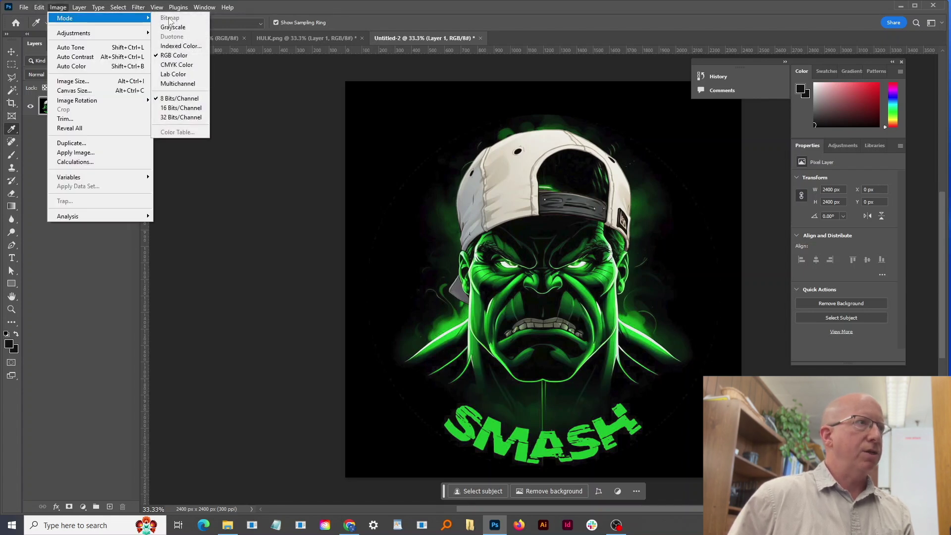
click(171, 27)
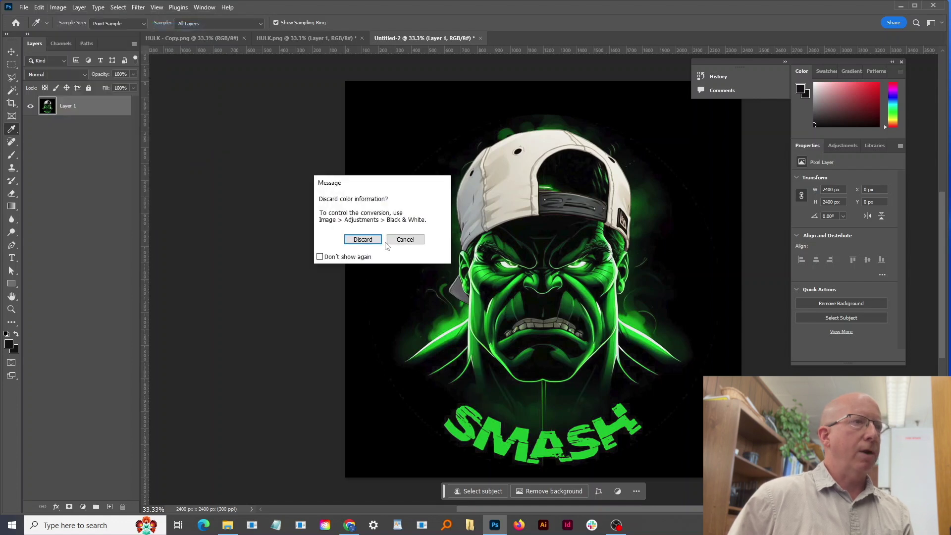
click(372, 240)
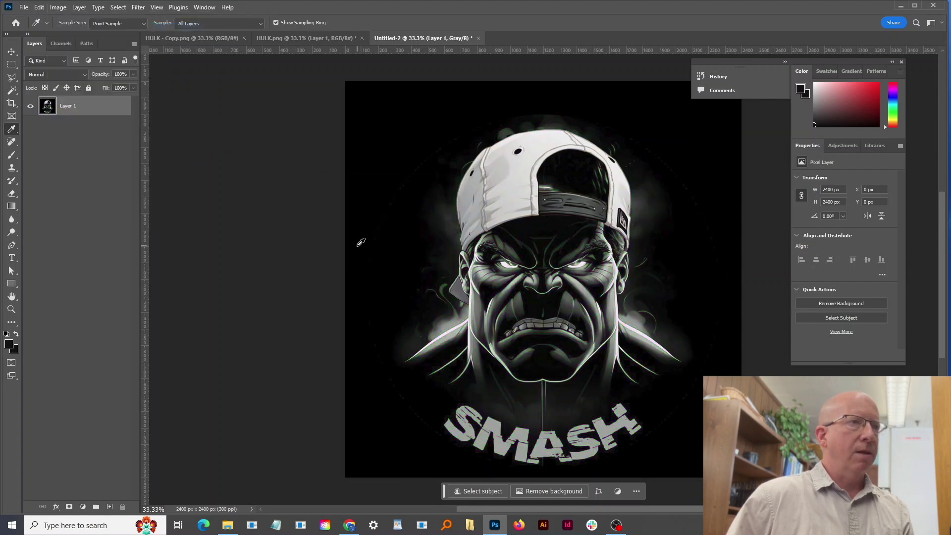
Bring up Image > Adjustments > Levels for the grayscale artwork.
click(58, 9)
mouse_move(82, 38)
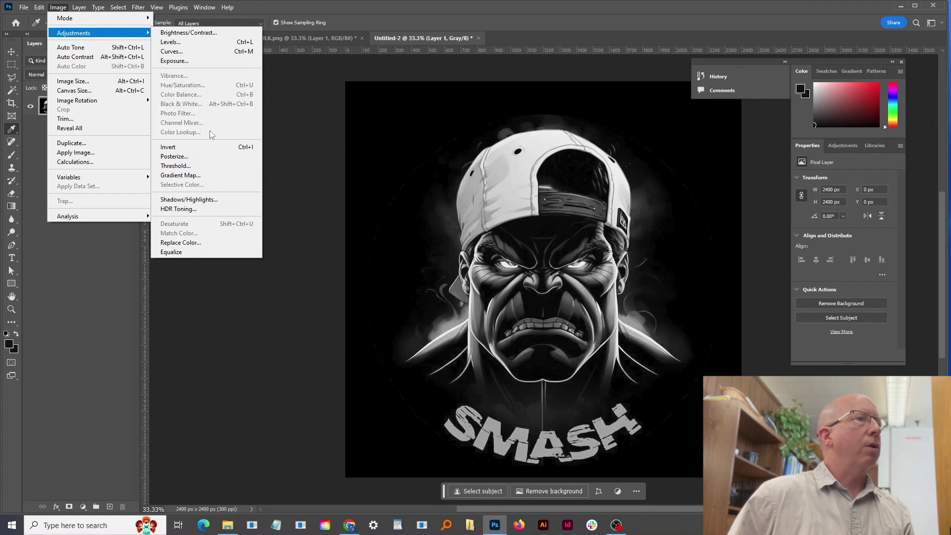
click(195, 44)
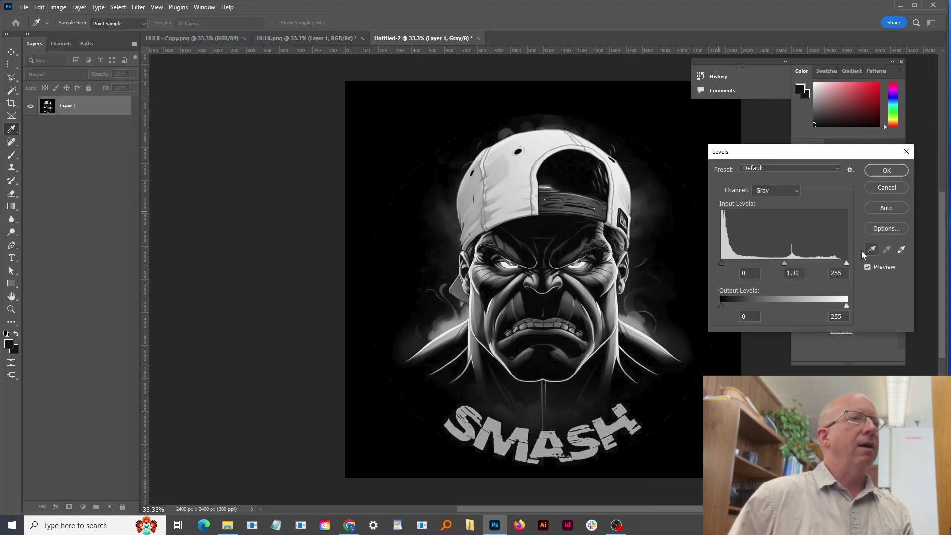
Apply Levels with input black 7, midtone gamma 1.89 and white 166.
drag(846, 262, 801, 260)
click(803, 263)
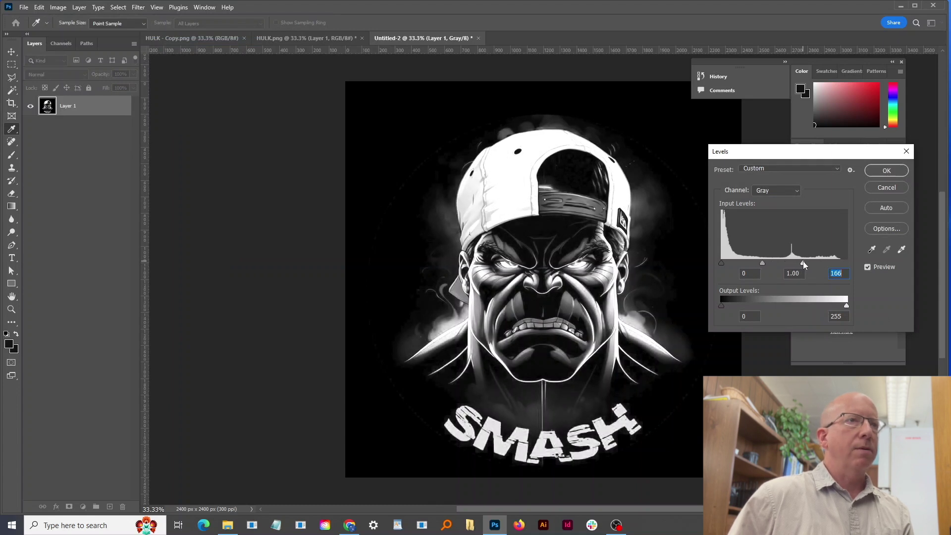
drag(721, 262, 721, 262)
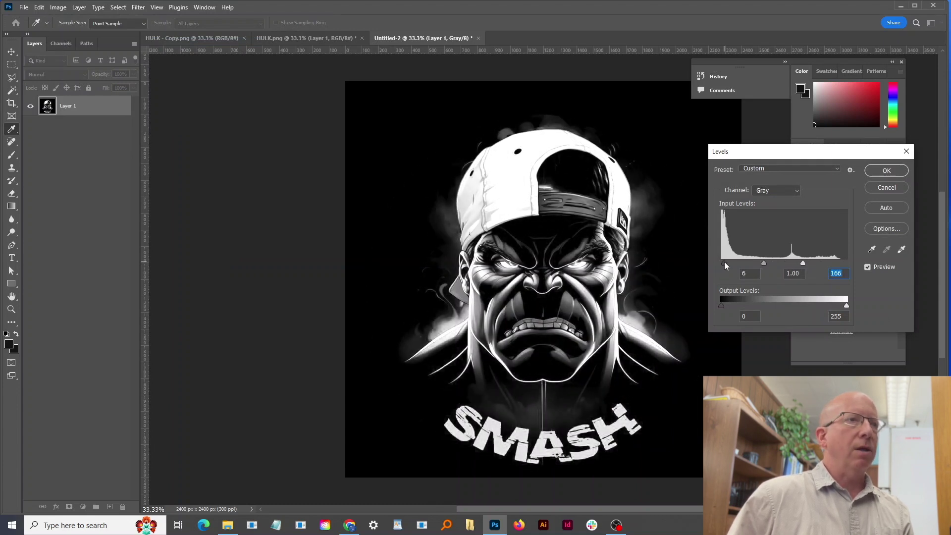
click(724, 261)
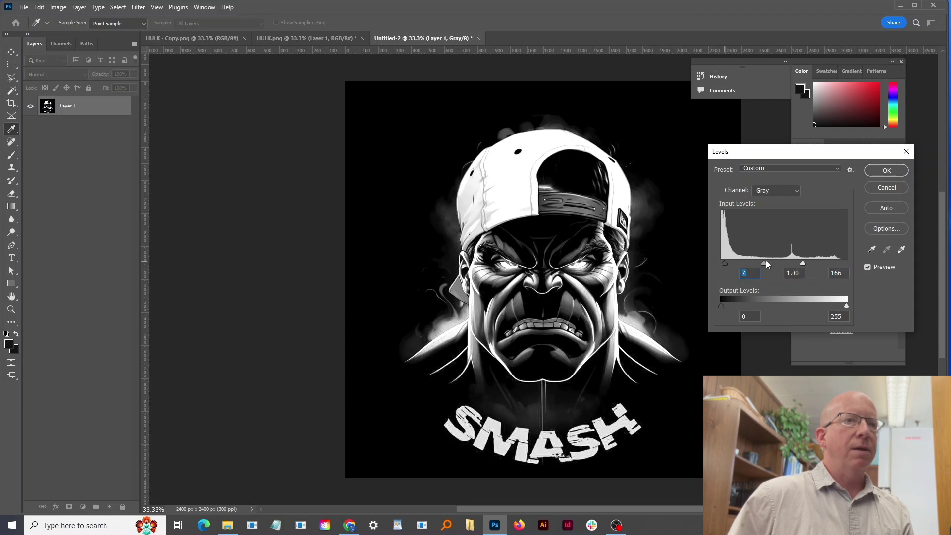
drag(764, 261, 747, 273)
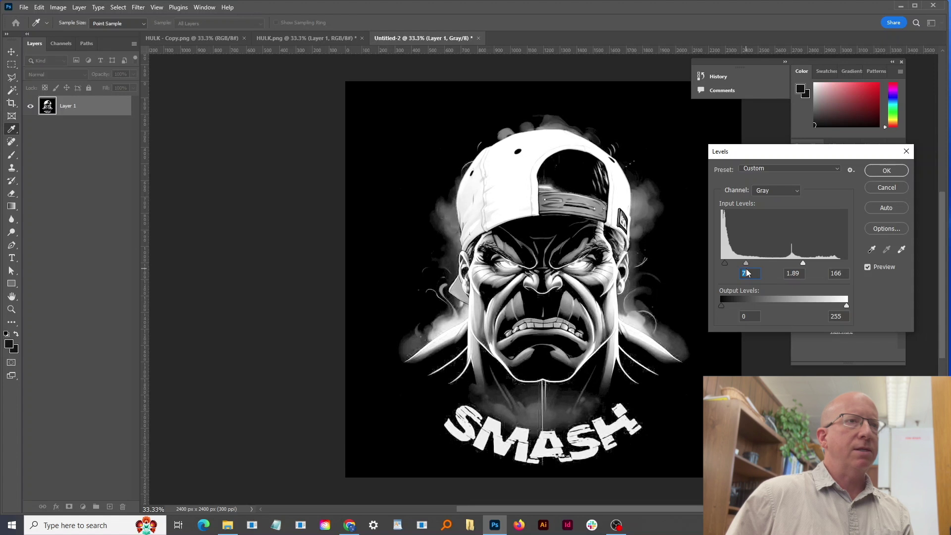
key(Tab)
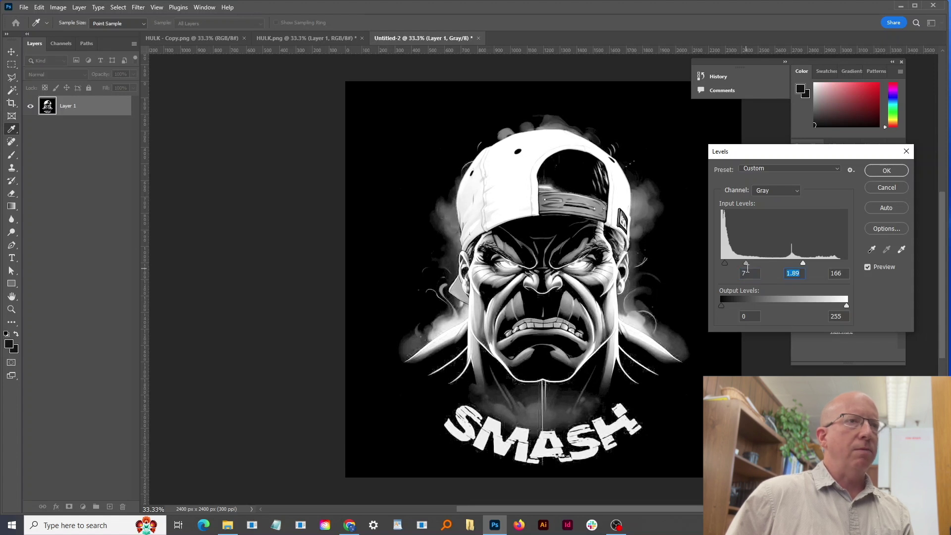
click(746, 263)
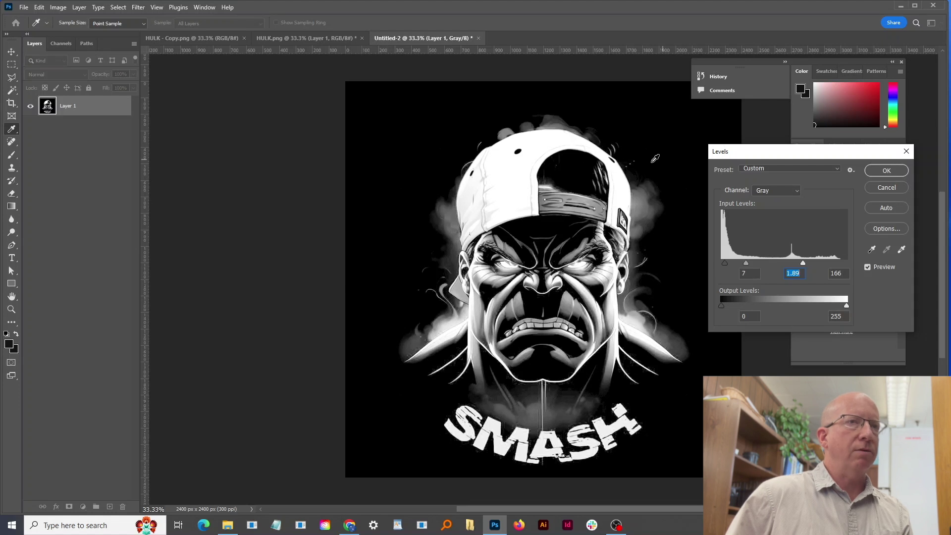
click(897, 171)
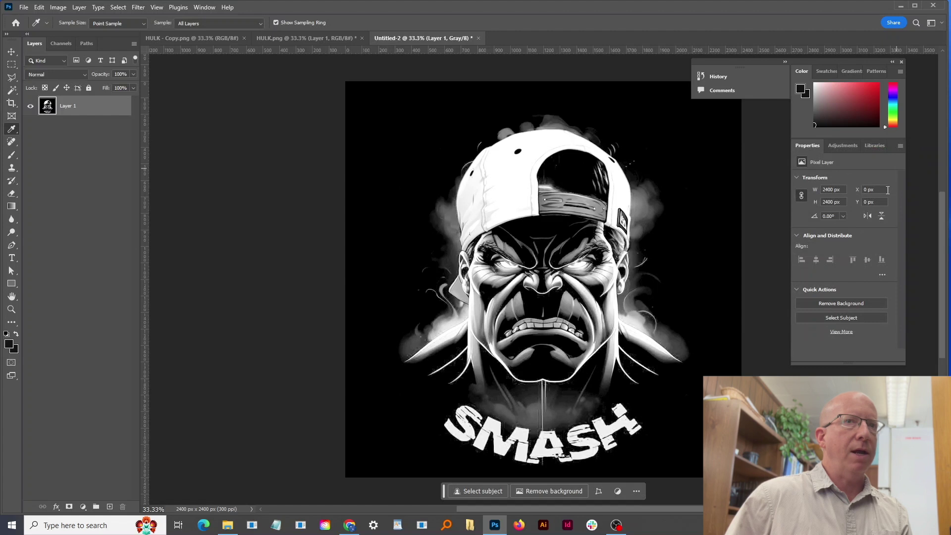
Flatten and convert Untitled-2 to Bitmap at 300 ppi with a 35 lpi, 22°, Round halftone screen.
click(58, 7)
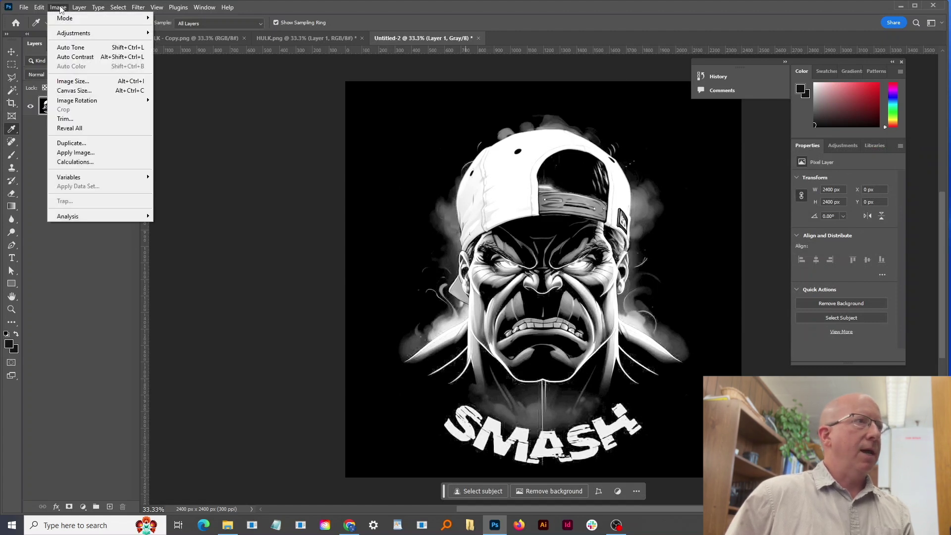
mouse_move(67, 20)
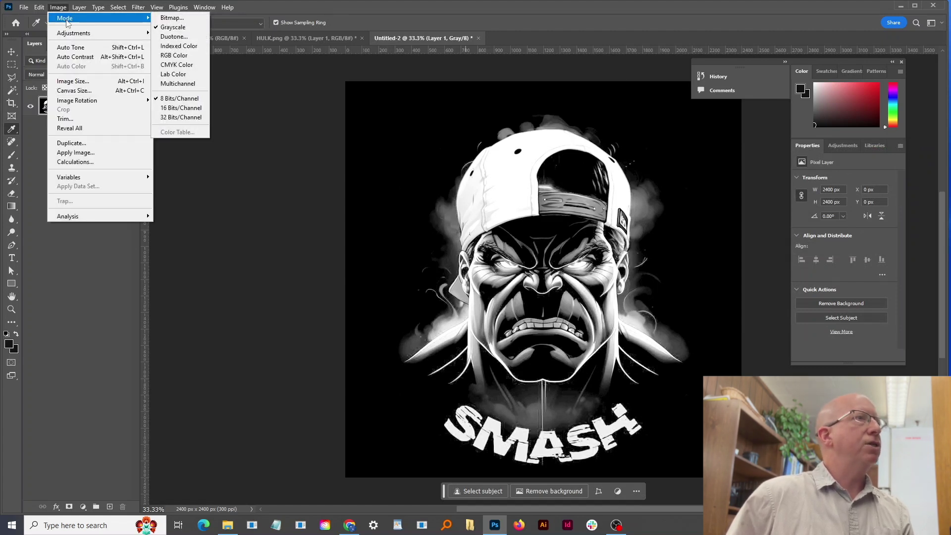
click(181, 19)
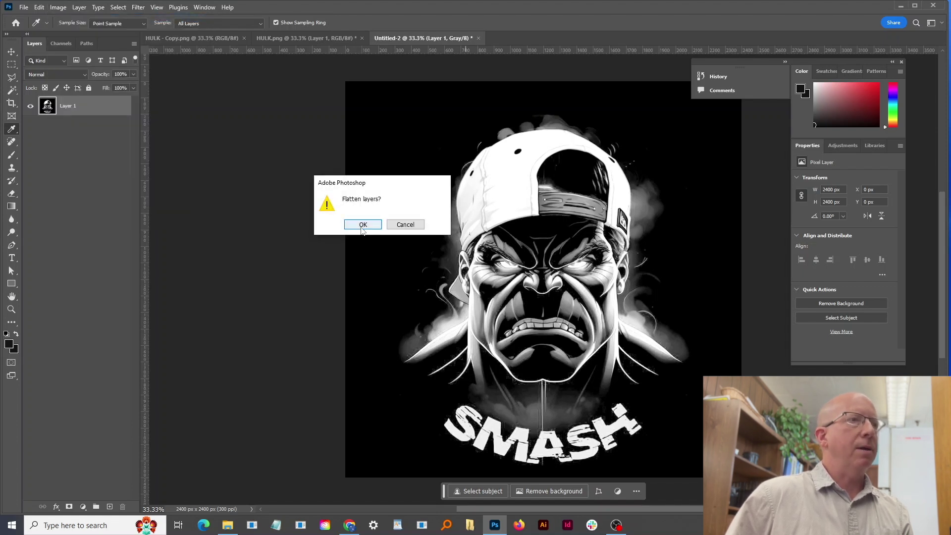
click(365, 225)
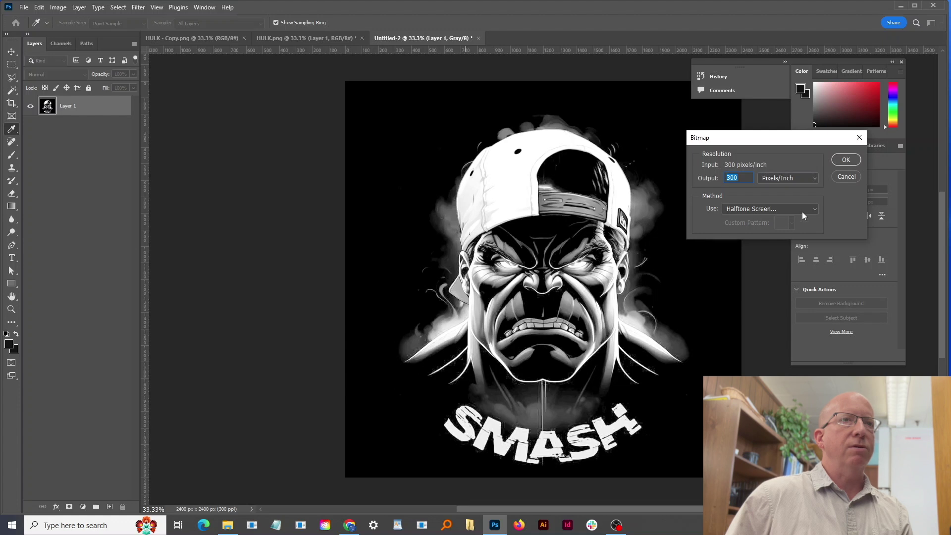
click(843, 160)
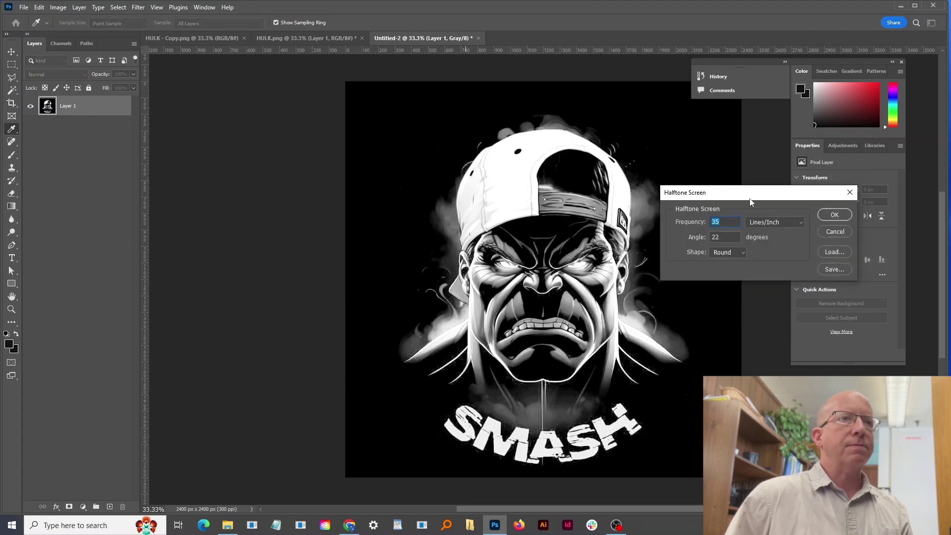
drag(761, 192, 771, 175)
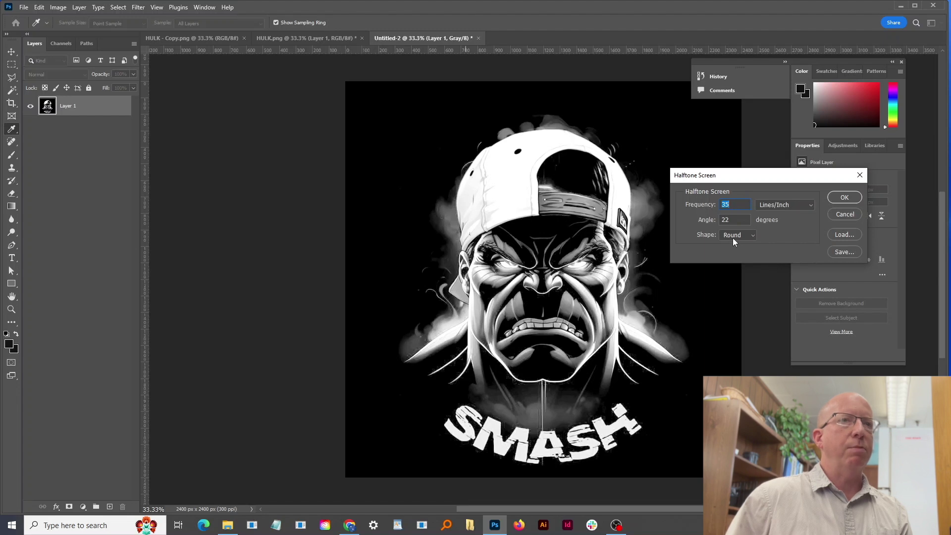
click(844, 197)
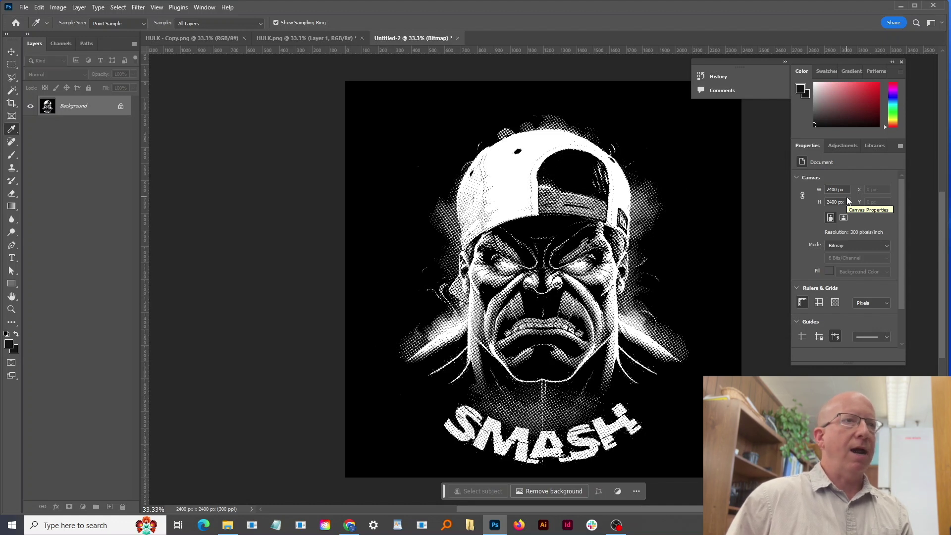
Copy the whole halftone image and paste it into a new layer mask on HULK.png's Layer 1.
key(ctrl+a)
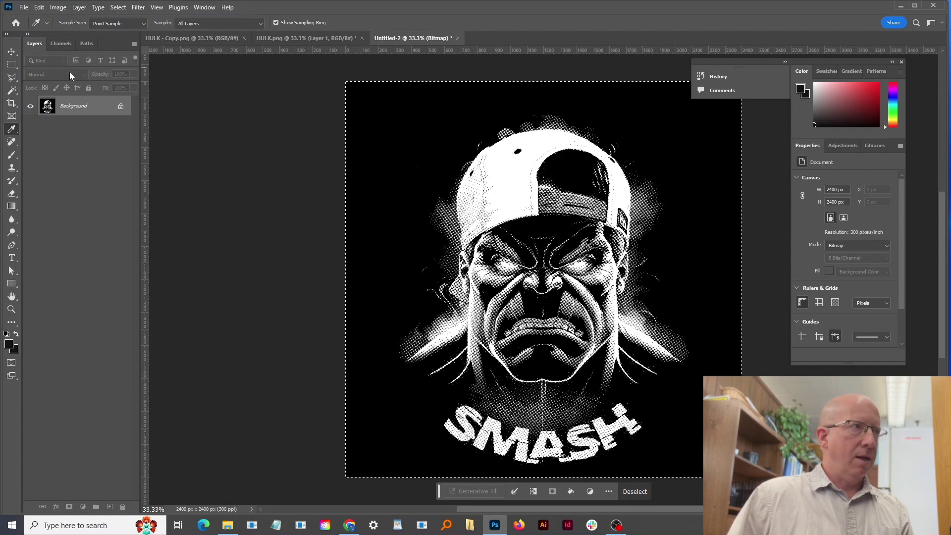
click(330, 36)
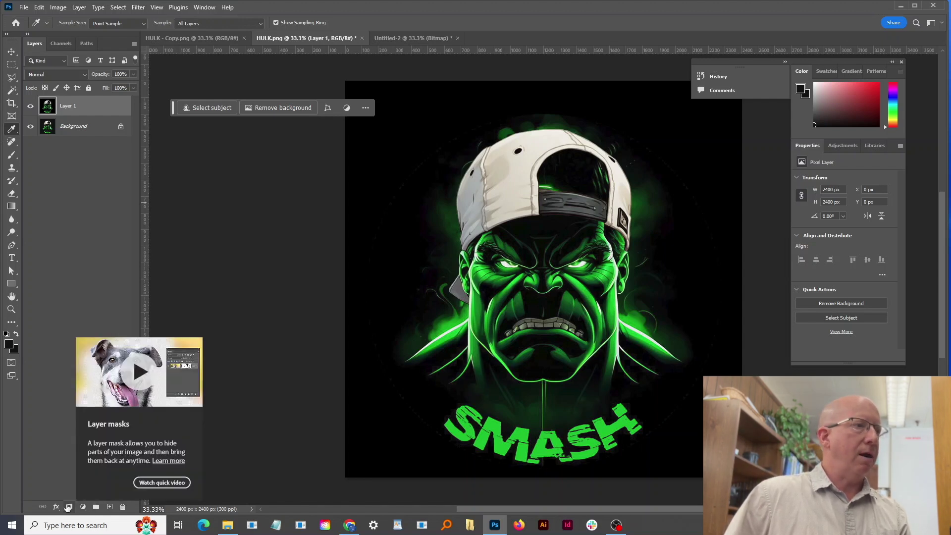
click(69, 507)
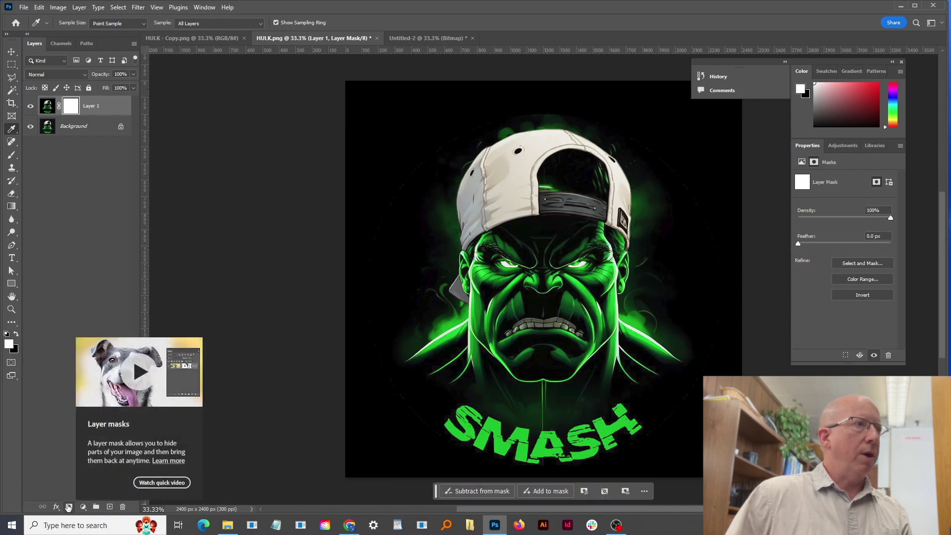
alt+click(67, 109)
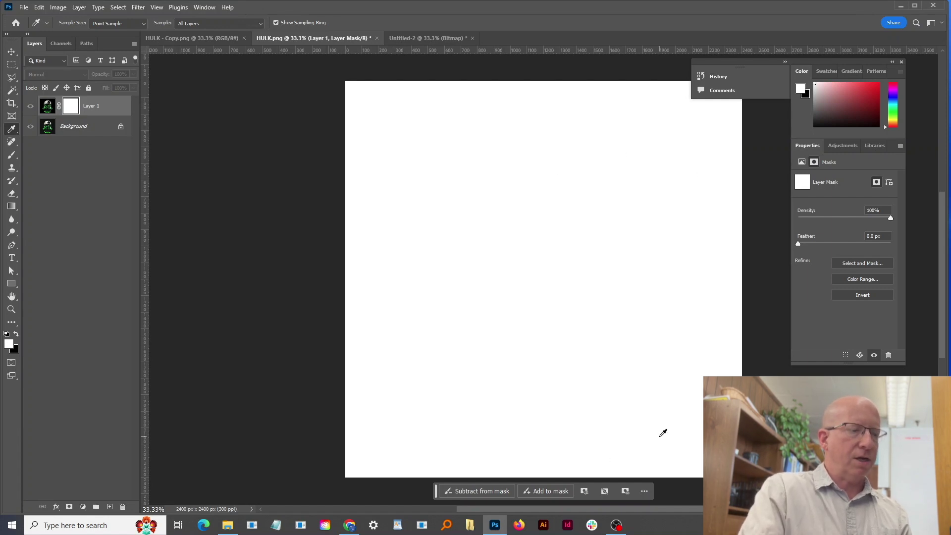
key(ctrl+v)
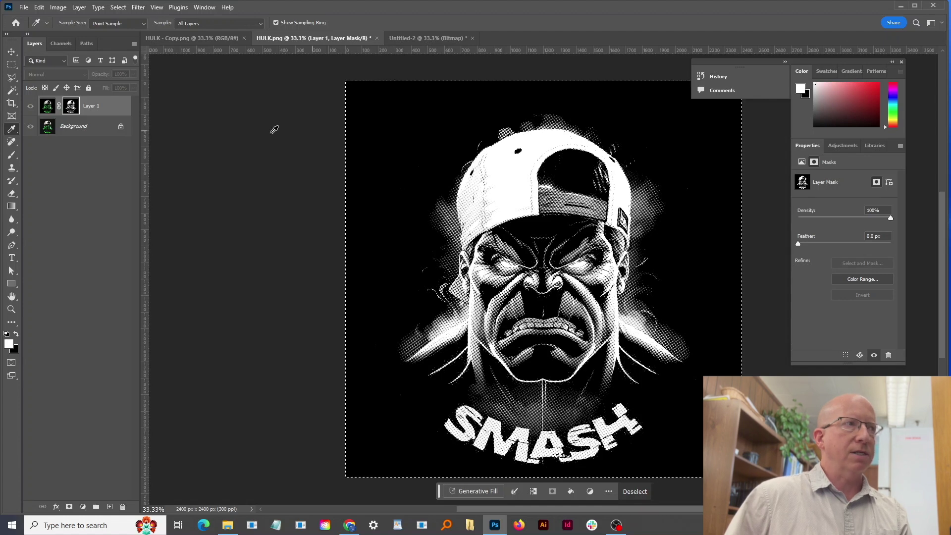
Hide the Background layer so the masked artwork shows over transparency.
click(83, 173)
click(30, 126)
key(v)
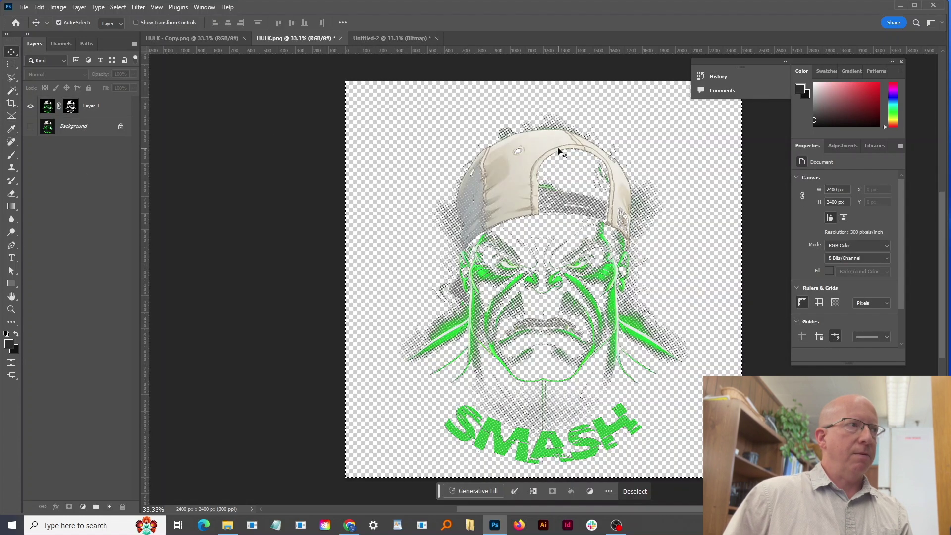
Add Layer 2 beneath Layer 1 and fill it with black.
click(109, 505)
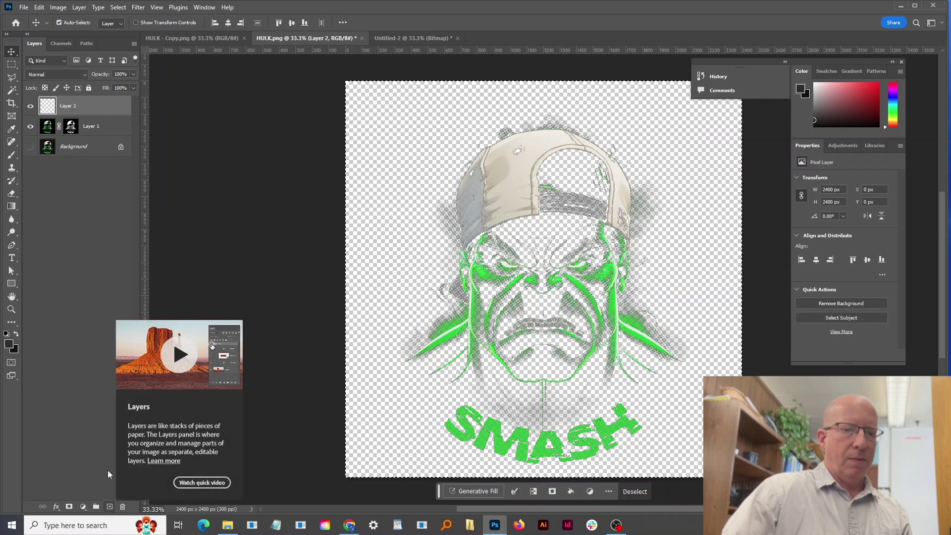
drag(103, 110, 103, 138)
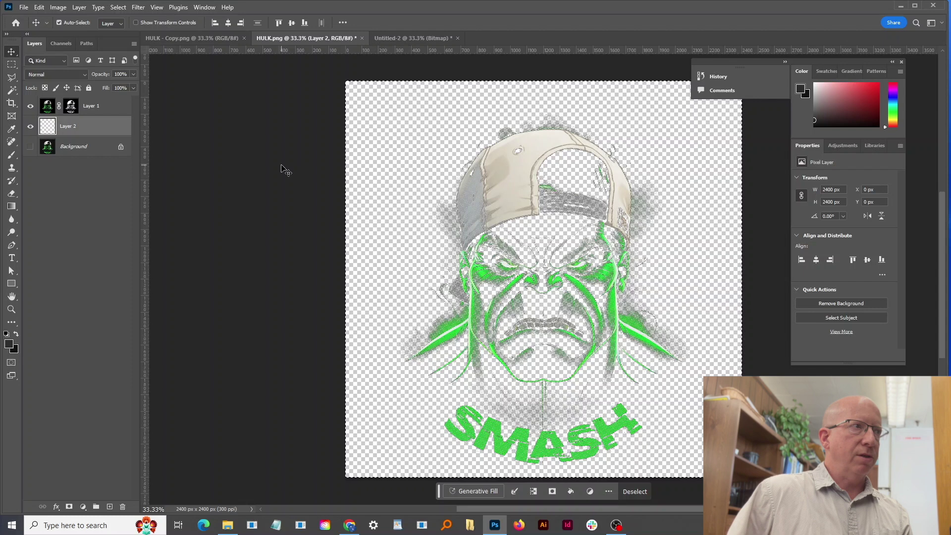
key(ctrl)
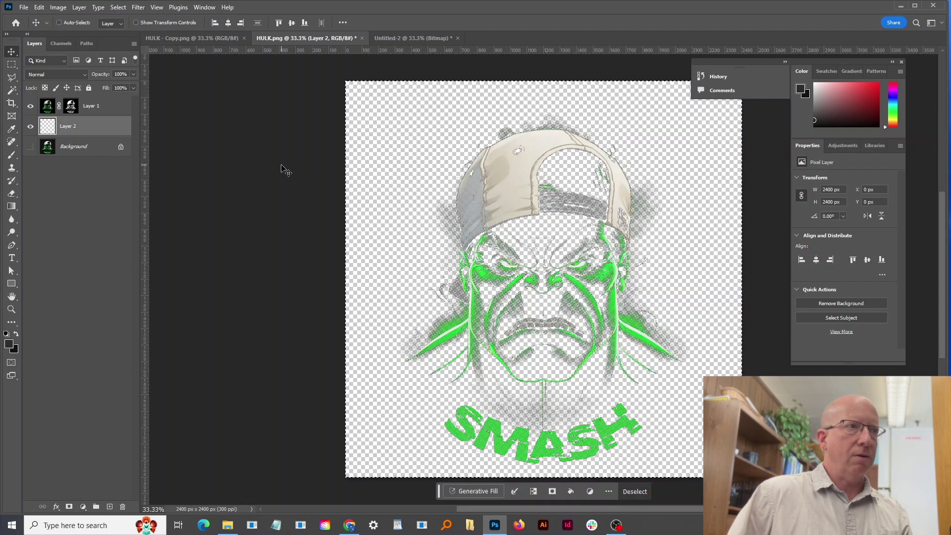
key(alt+BackSpace)
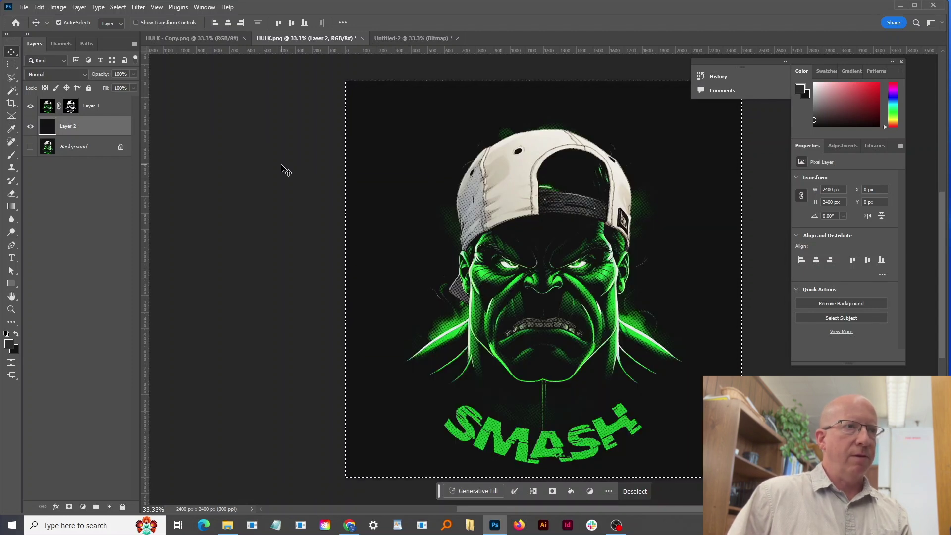
Compare Layer 2 shown versus hidden, leave it visible, and select Layer 1.
click(30, 128)
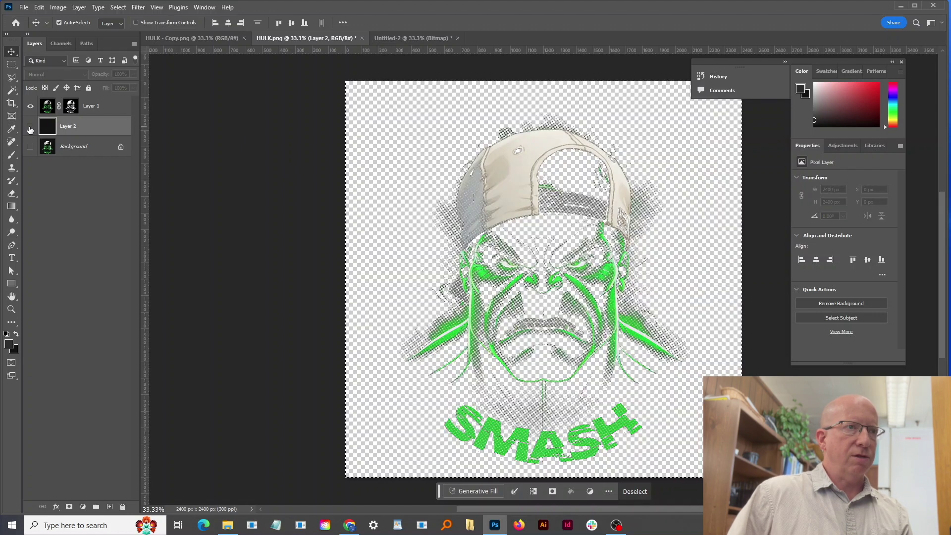
click(30, 129)
click(30, 129)
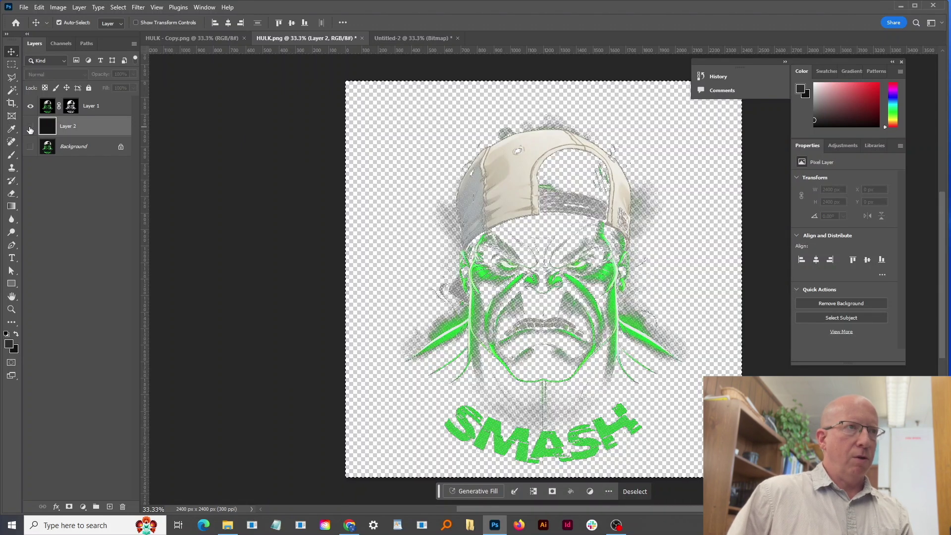
click(30, 129)
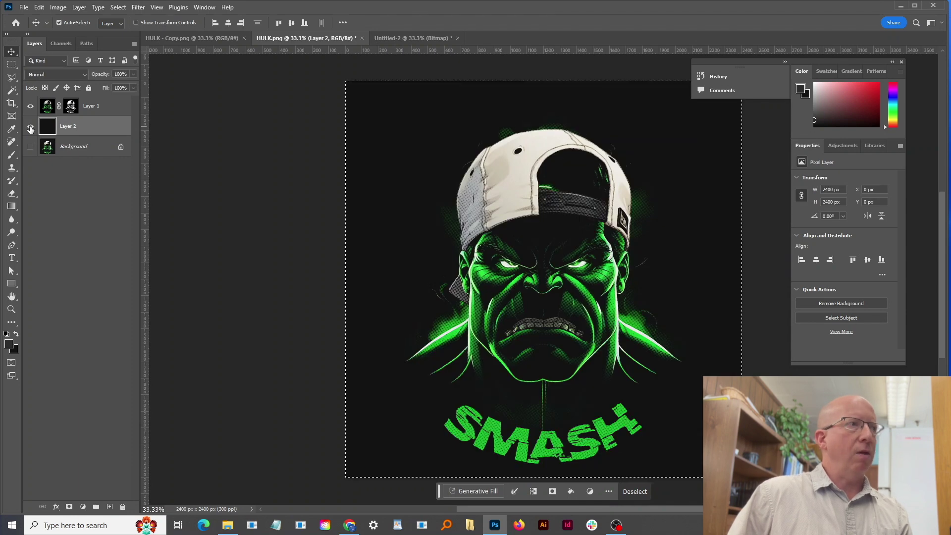
click(30, 129)
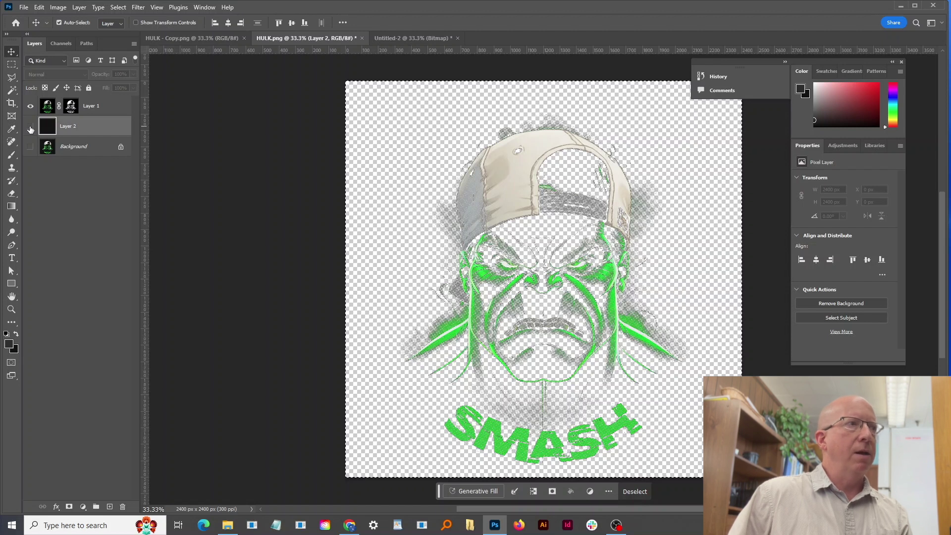
click(30, 129)
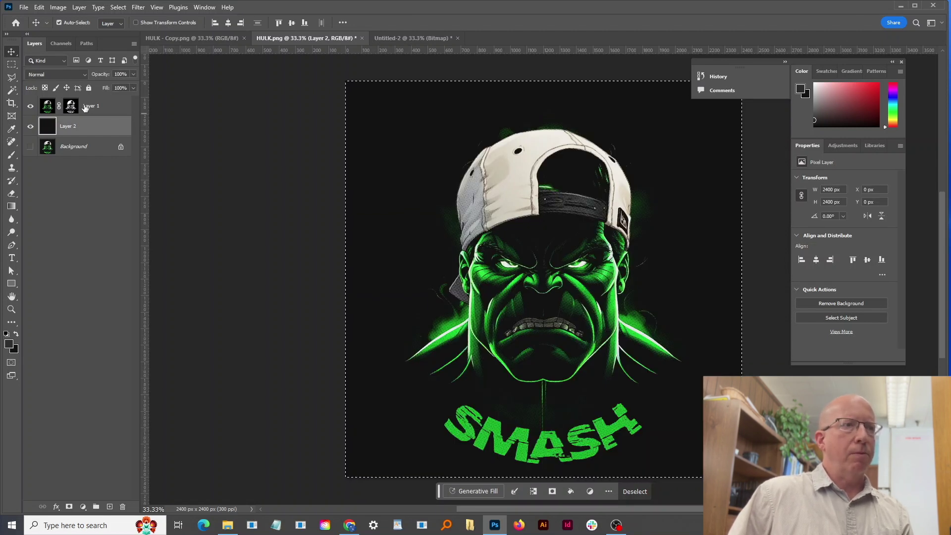
click(104, 106)
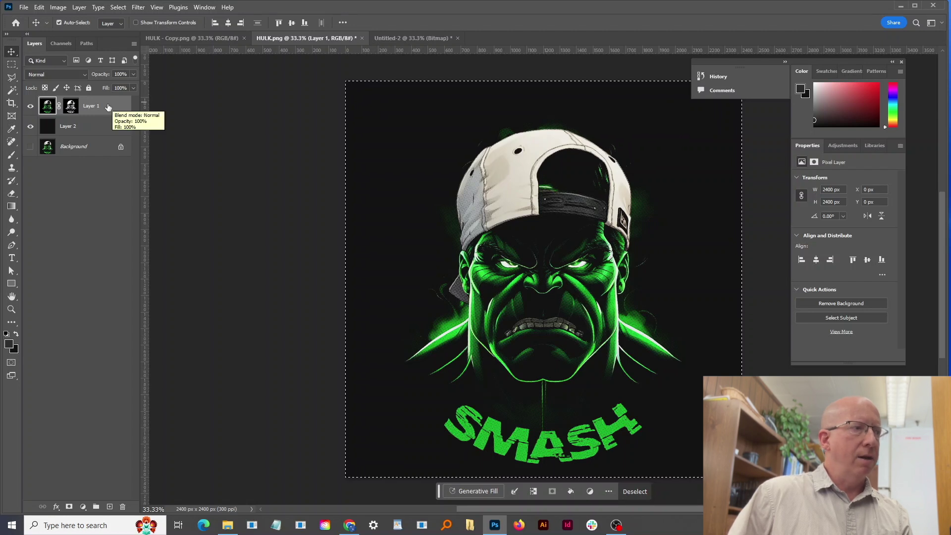
click(108, 107)
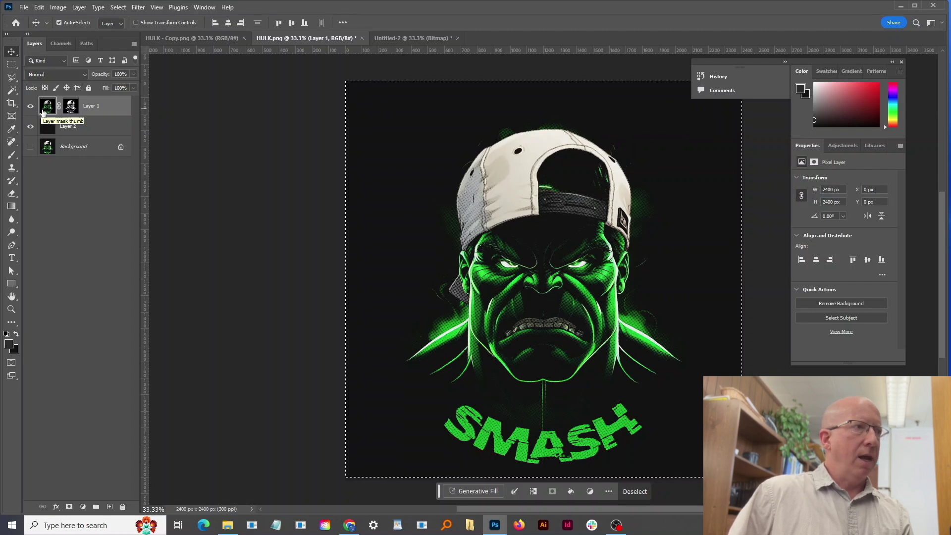
alt+click(72, 106)
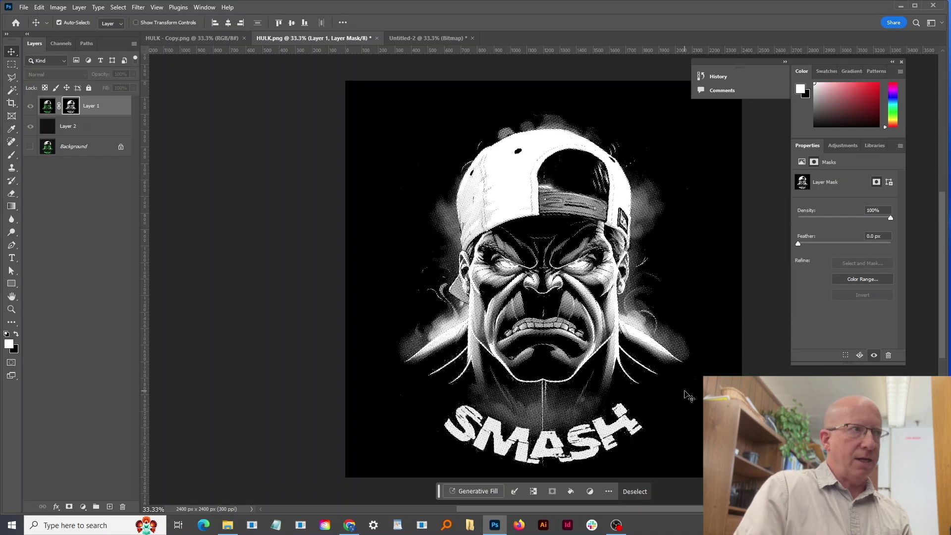
click(100, 107)
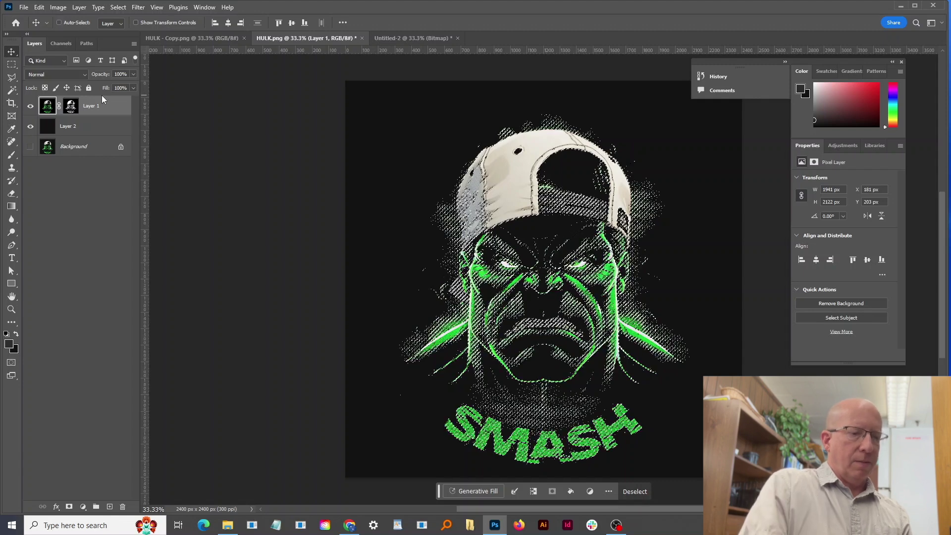
Add a Levels adjustment layer above Layer 1 with the midtone gamma set to 2.69.
click(83, 506)
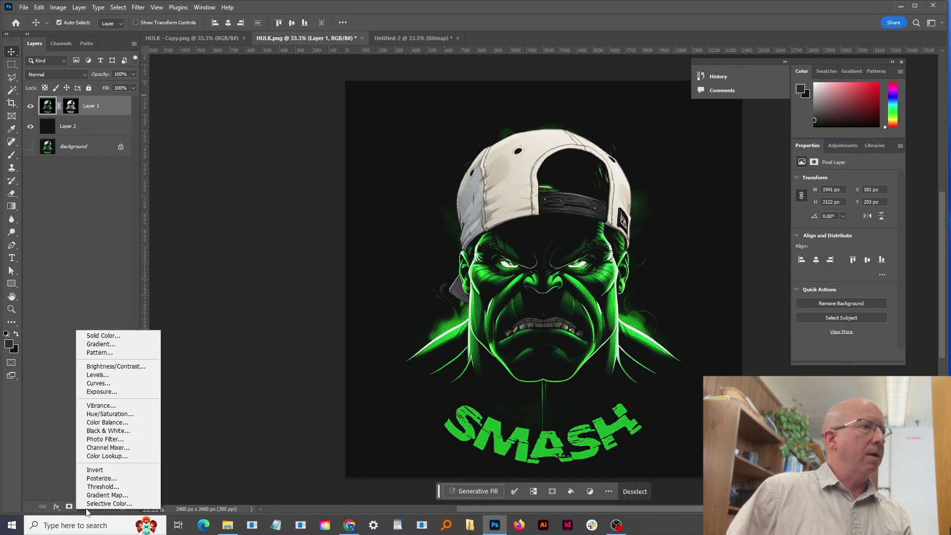
click(118, 379)
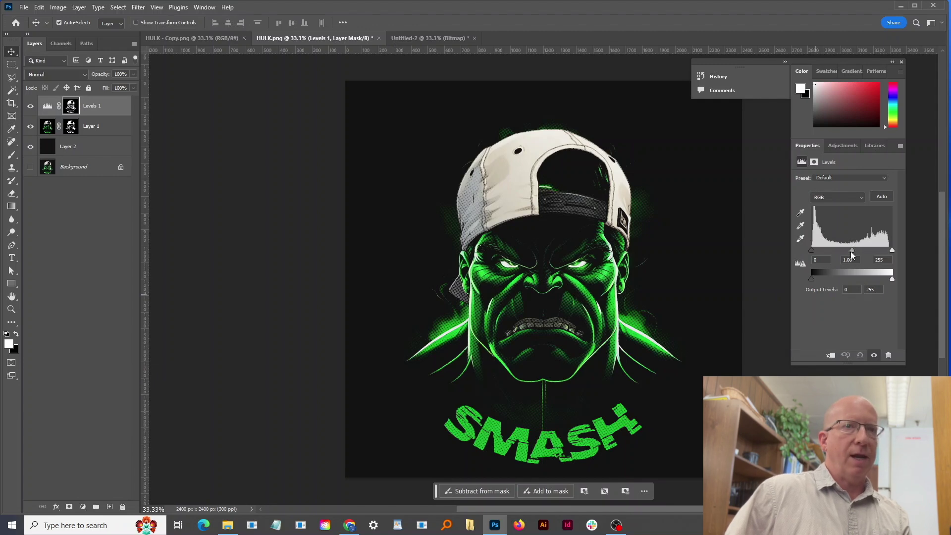
drag(852, 250, 825, 252)
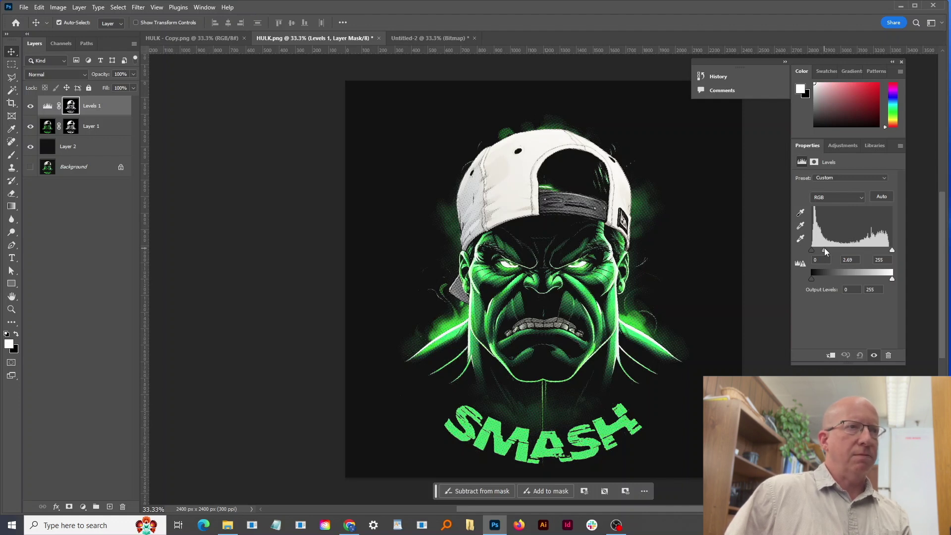
click(82, 231)
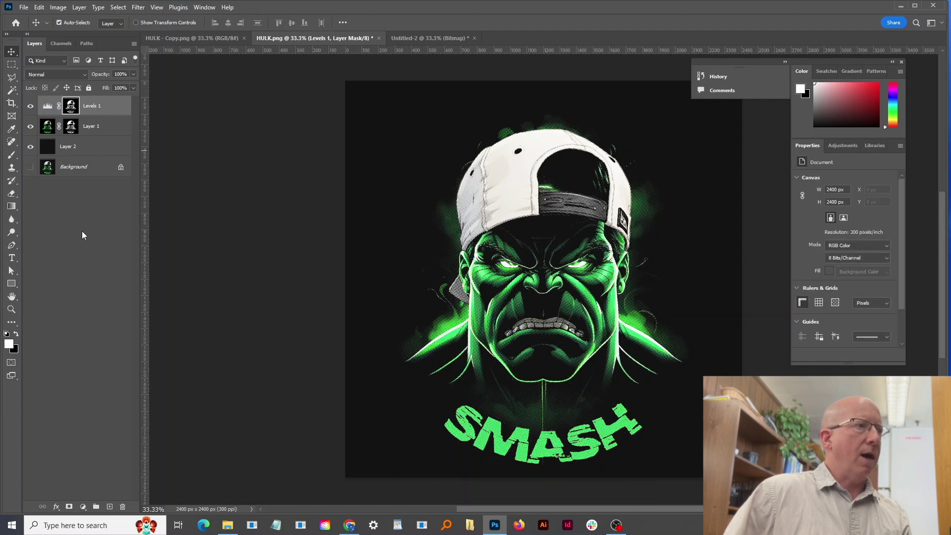
Load Layer 1's mask as a selection, hide its outline, and reselect Layer 1.
ctrl+click(71, 127)
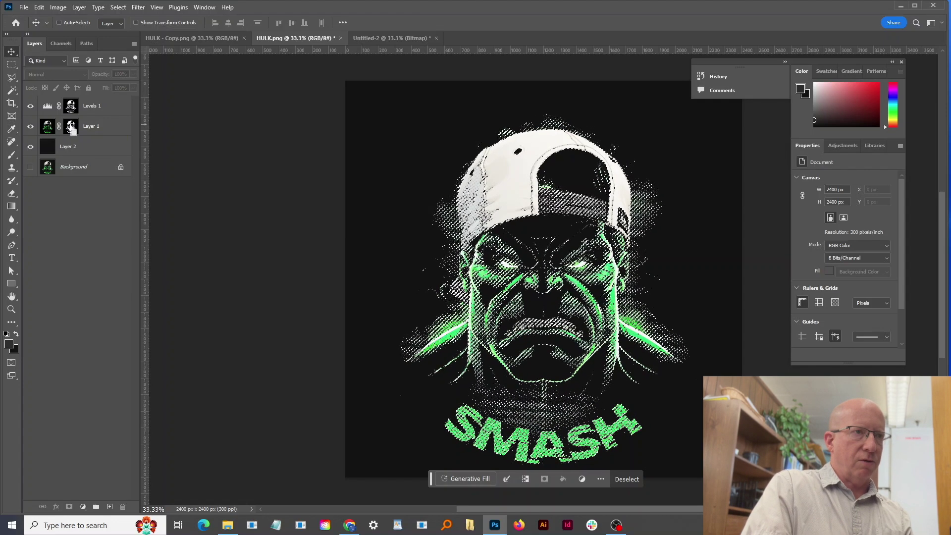
key(ctrl+h)
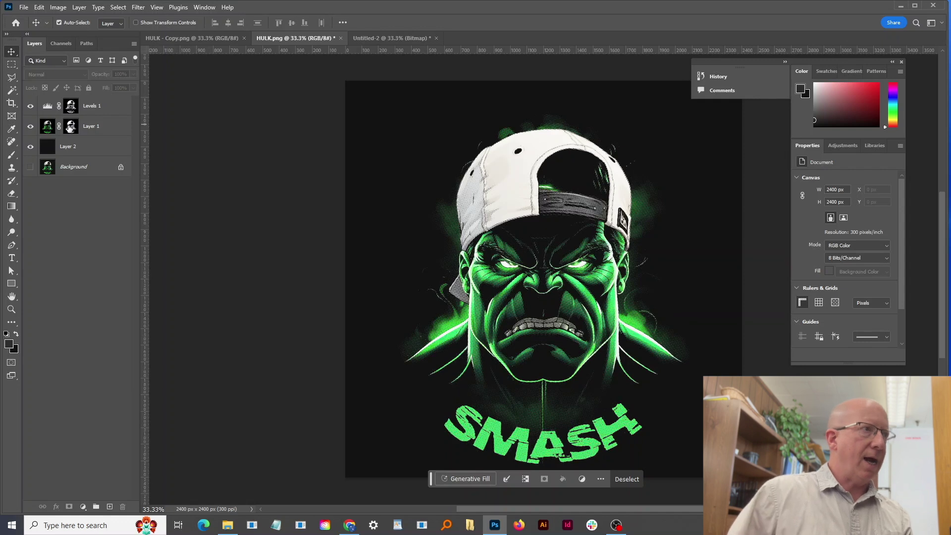
click(106, 131)
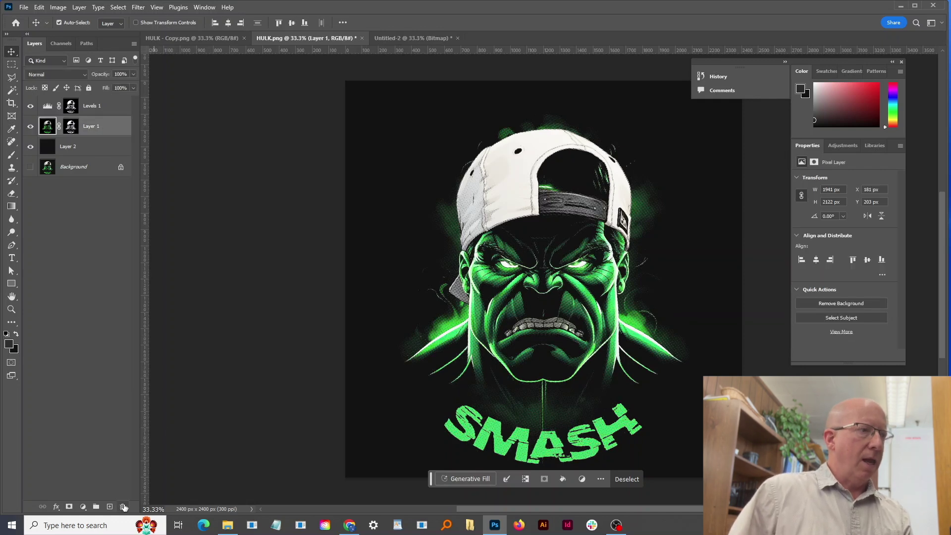
Add a Hue/Saturation layer with Hue +80, Saturation +61 and Lightness +16.
click(83, 506)
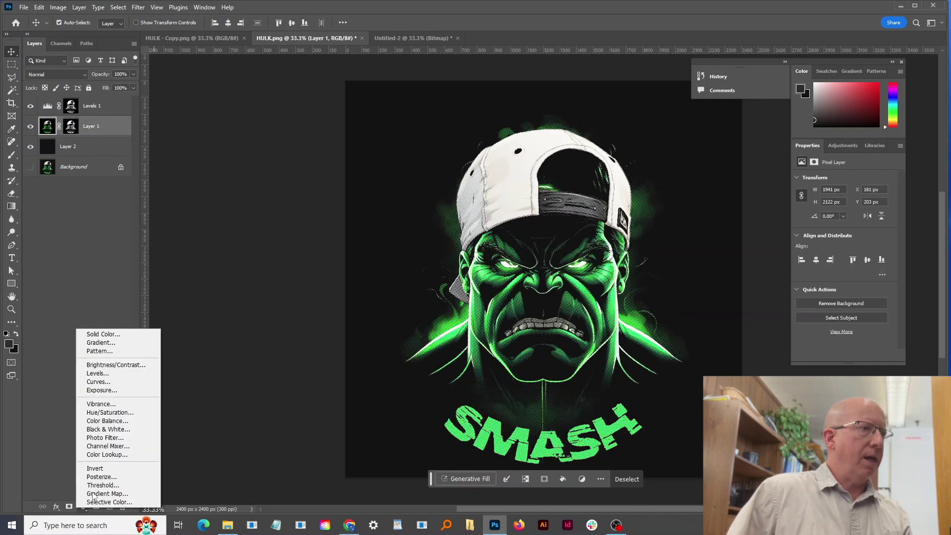
click(133, 417)
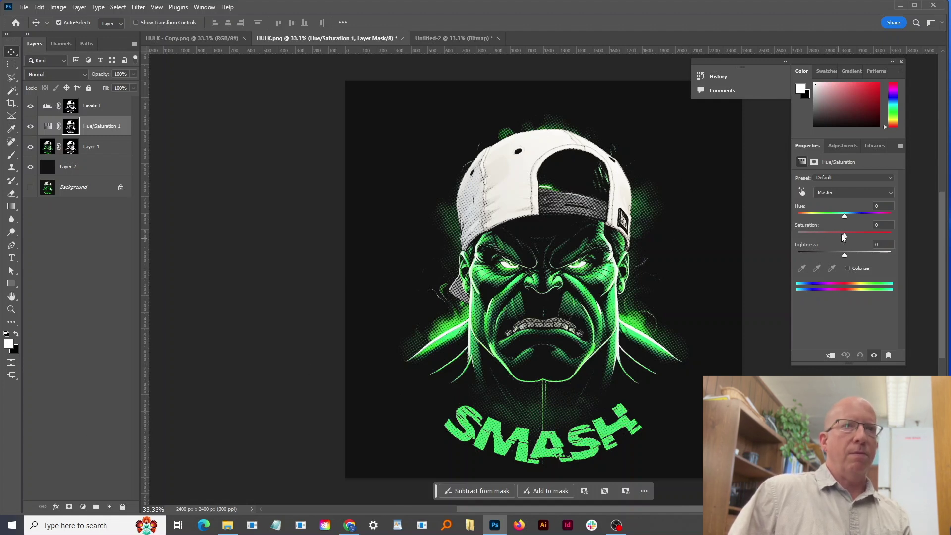
drag(846, 233, 865, 239)
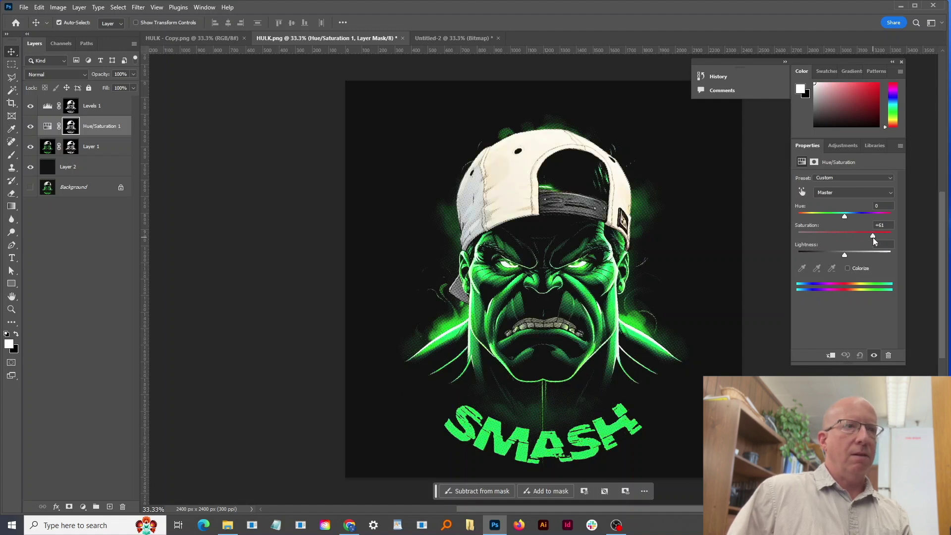
drag(842, 254, 851, 254)
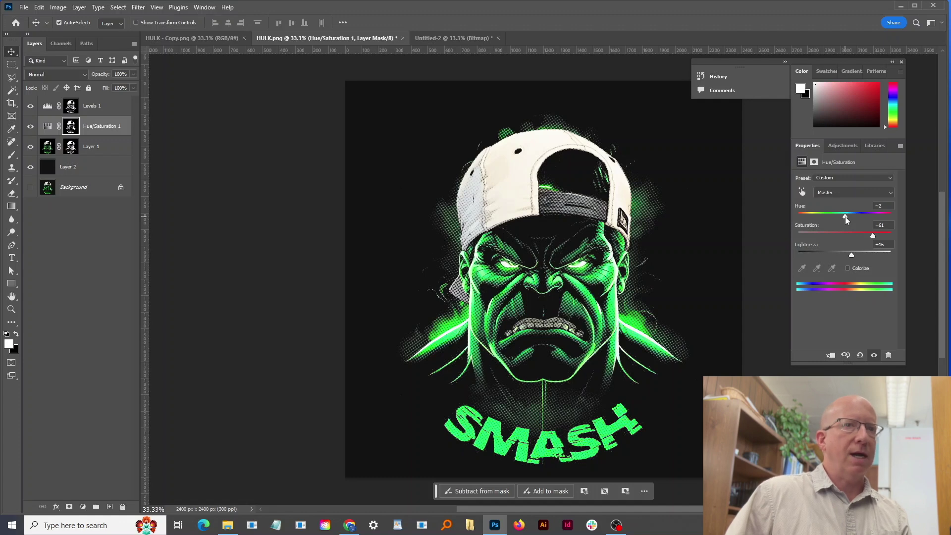
drag(845, 215, 872, 218)
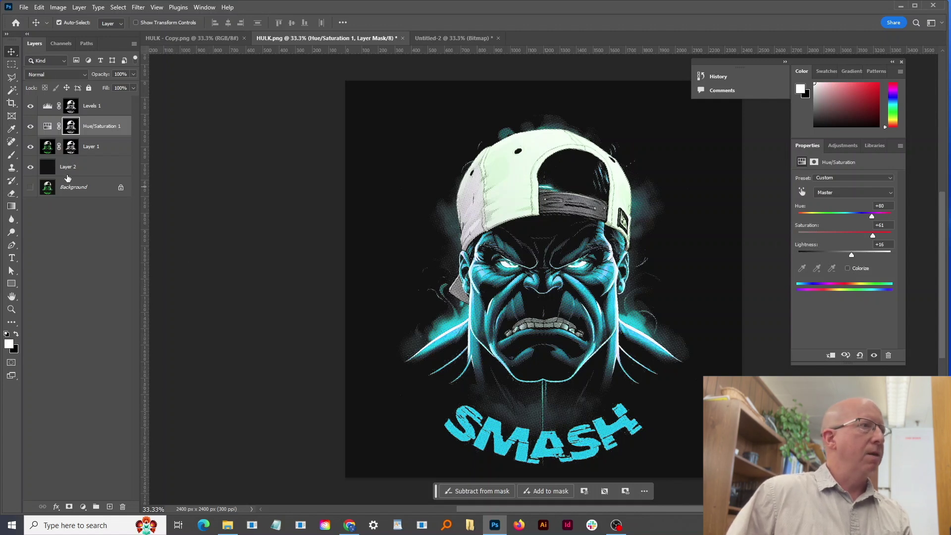
click(111, 110)
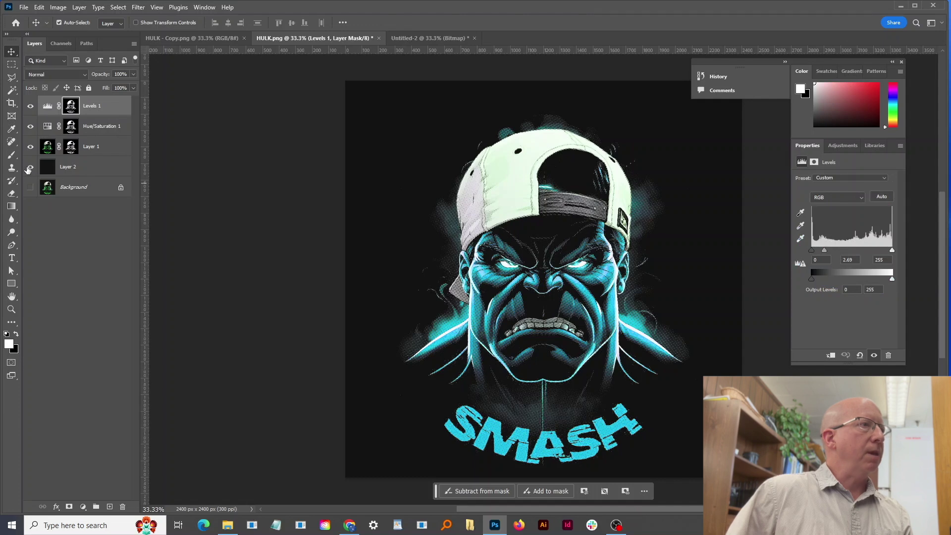
click(30, 170)
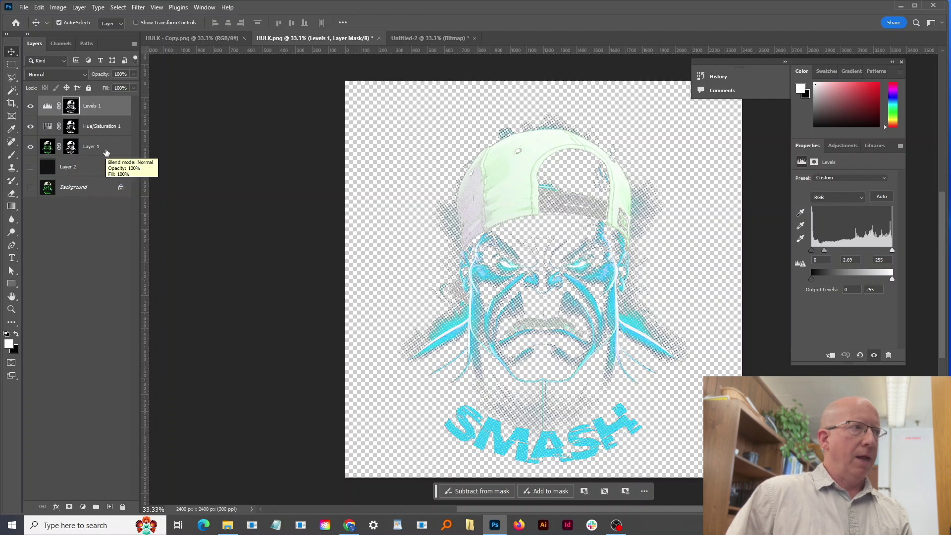
click(30, 168)
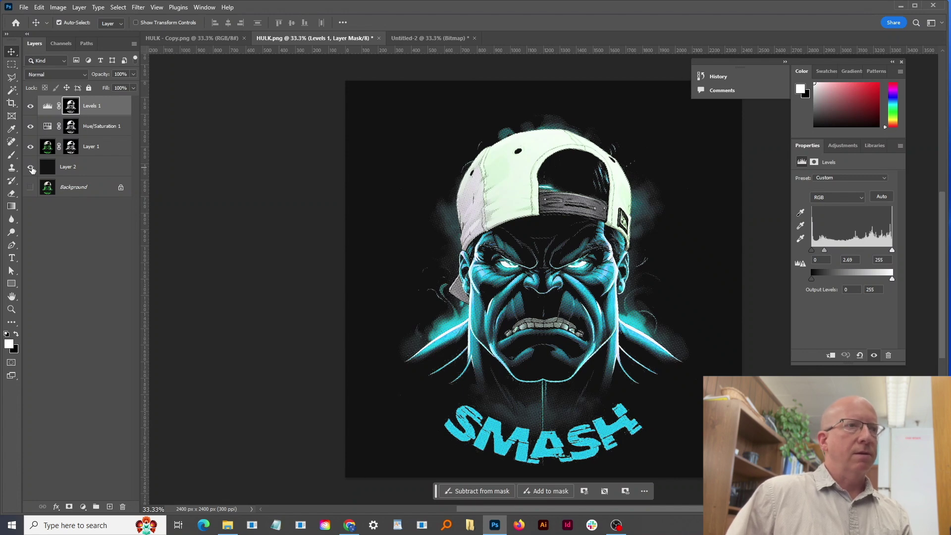
click(30, 168)
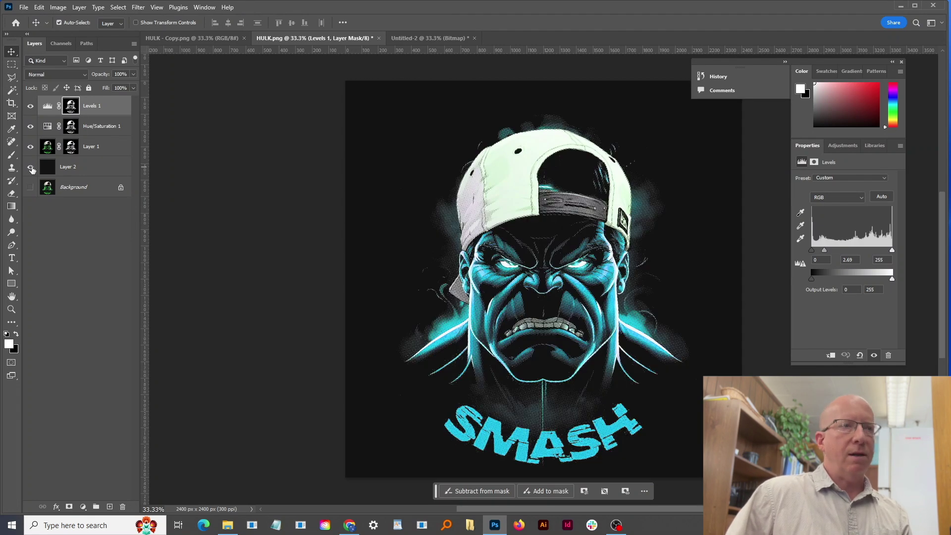